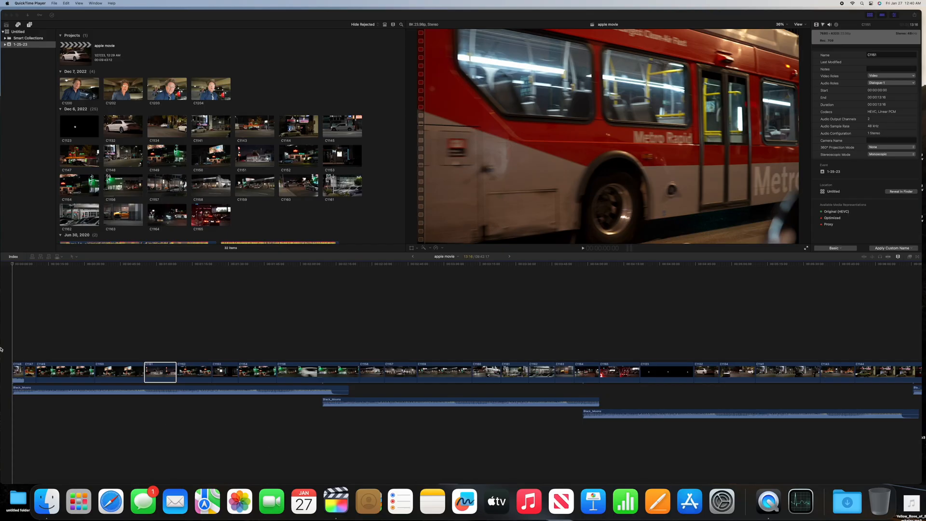
# Step: Play the timeline and skim through the shots back to the gas station clip
pyautogui.click(583, 248)
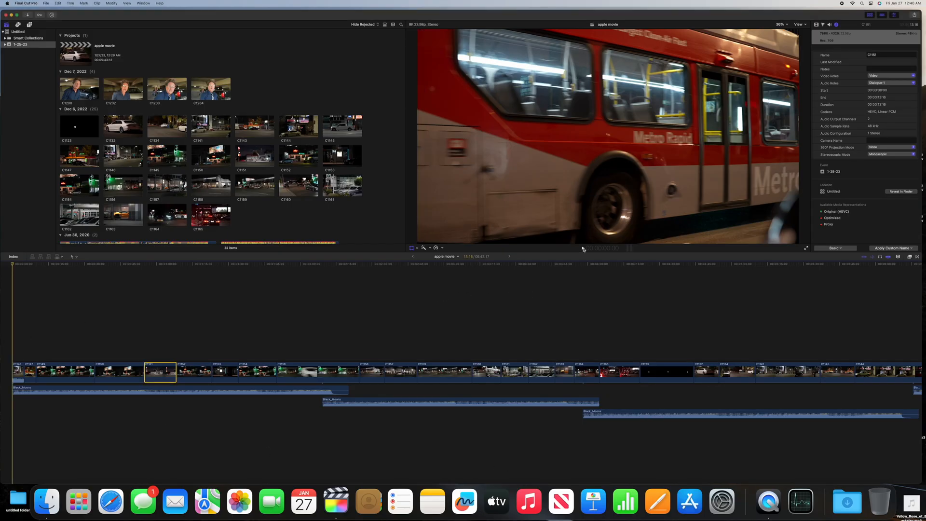
pyautogui.press('space')
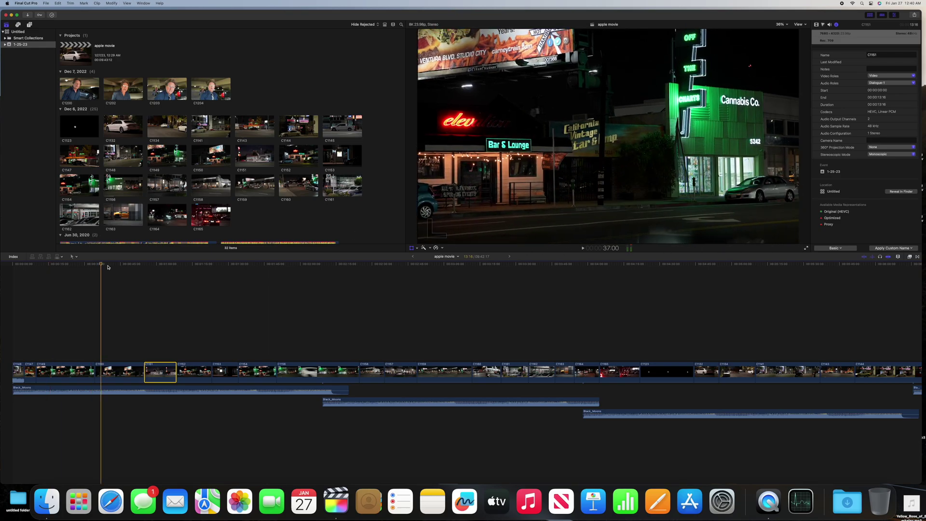
pyautogui.click(209, 266)
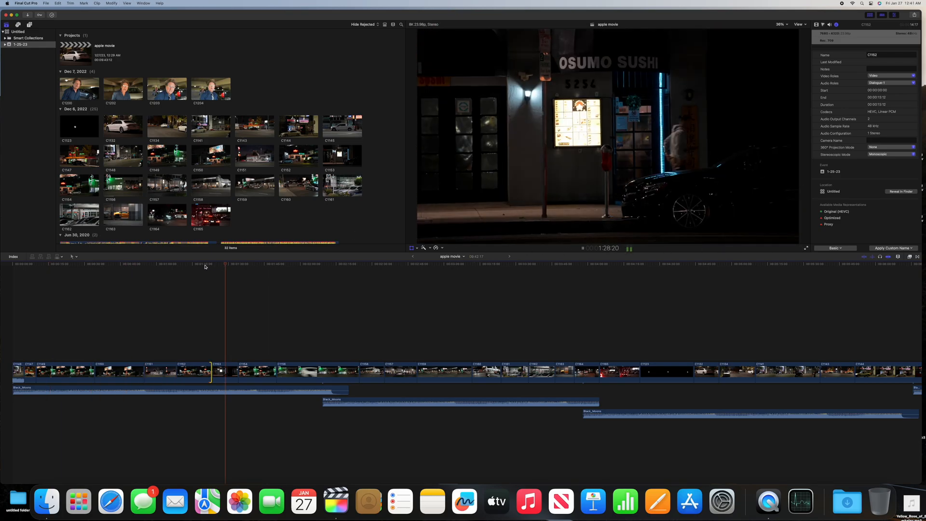
pyautogui.click(209, 266)
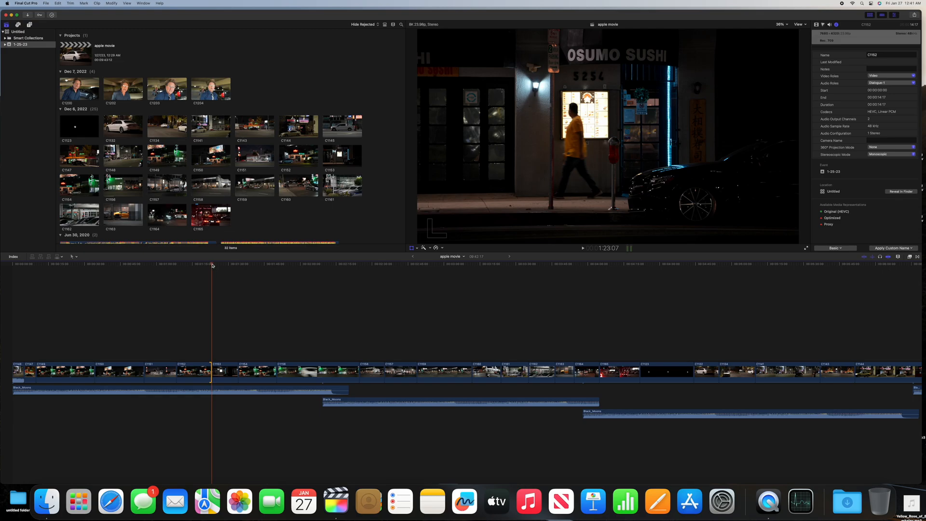
pyautogui.click(205, 265)
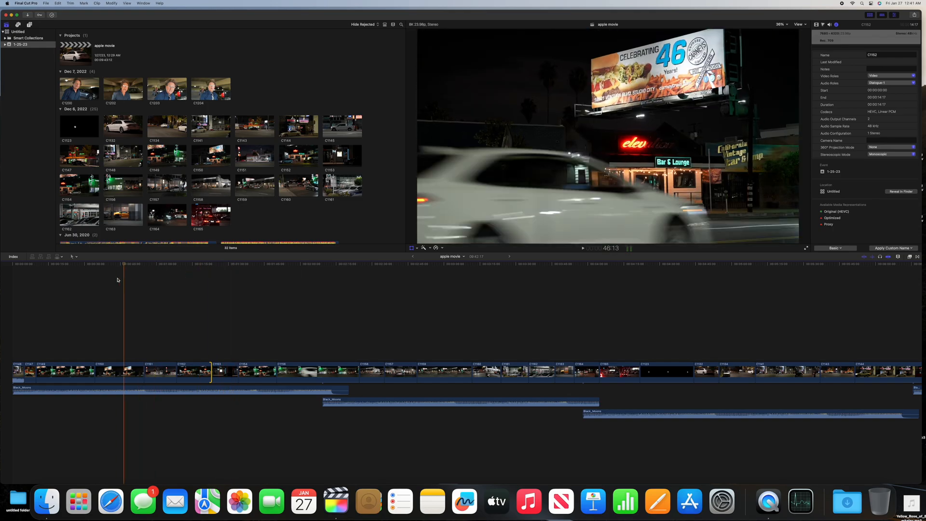
pyautogui.click(137, 283)
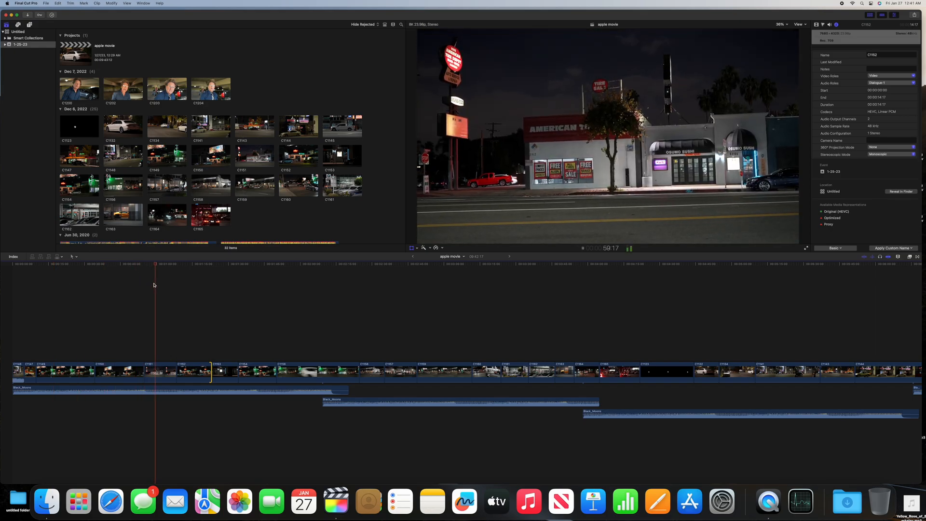
# Step: Select the gas station street clip with Transform controls and rotate it to -1.4° in the Video inspector
pyautogui.click(163, 374)
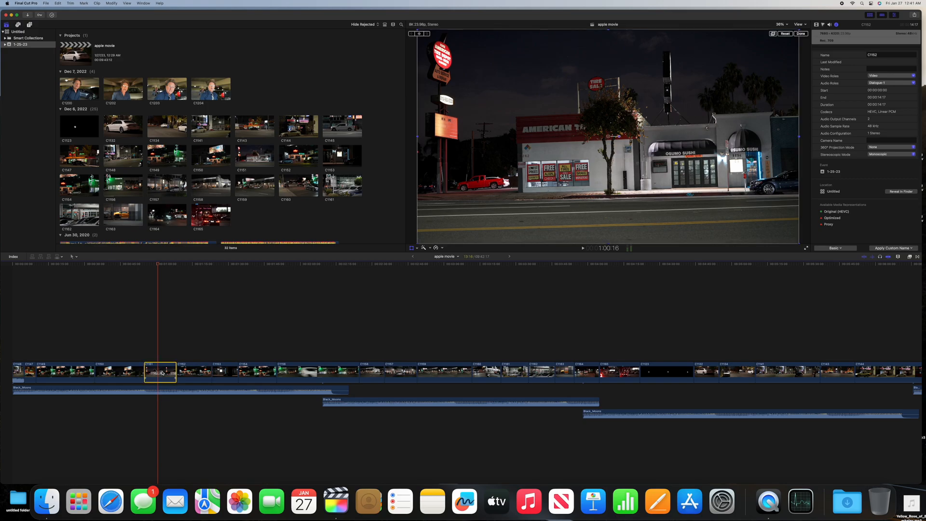
pyautogui.click(411, 248)
pyautogui.click(417, 249)
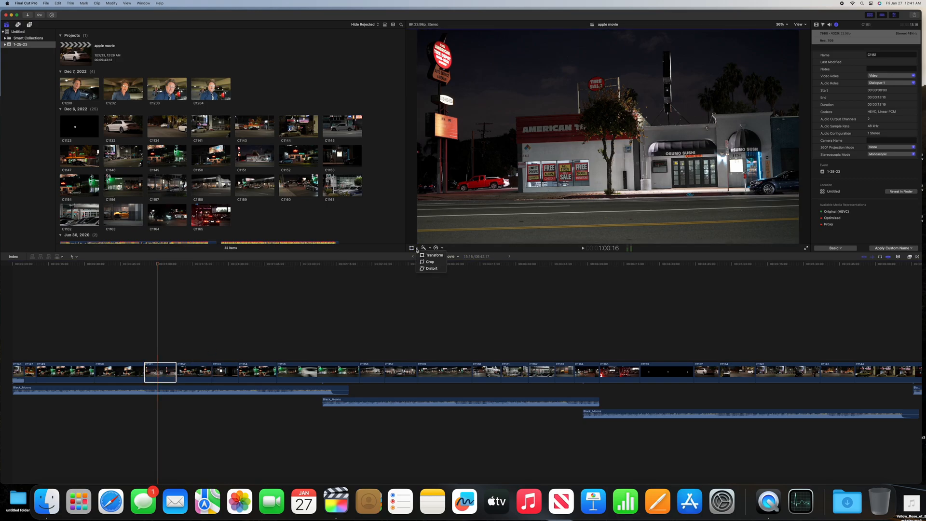
pyautogui.click(427, 255)
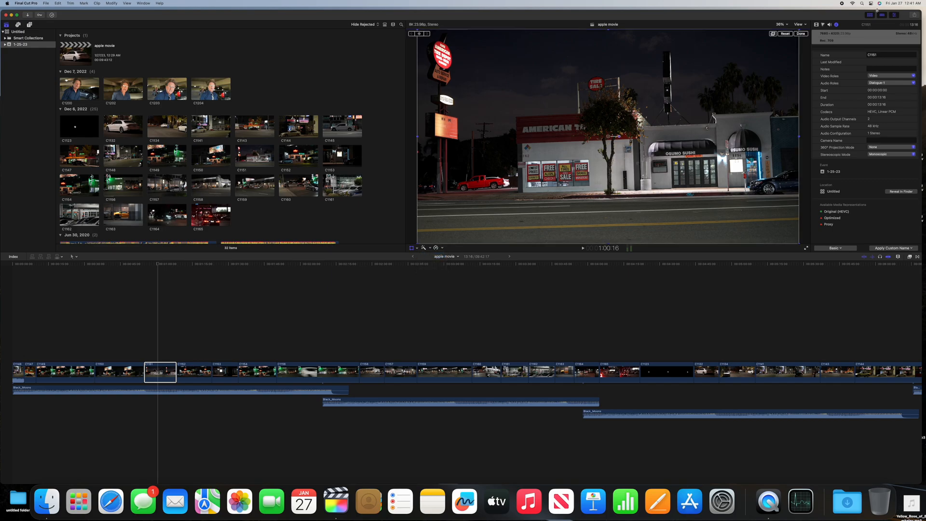
pyautogui.click(816, 25)
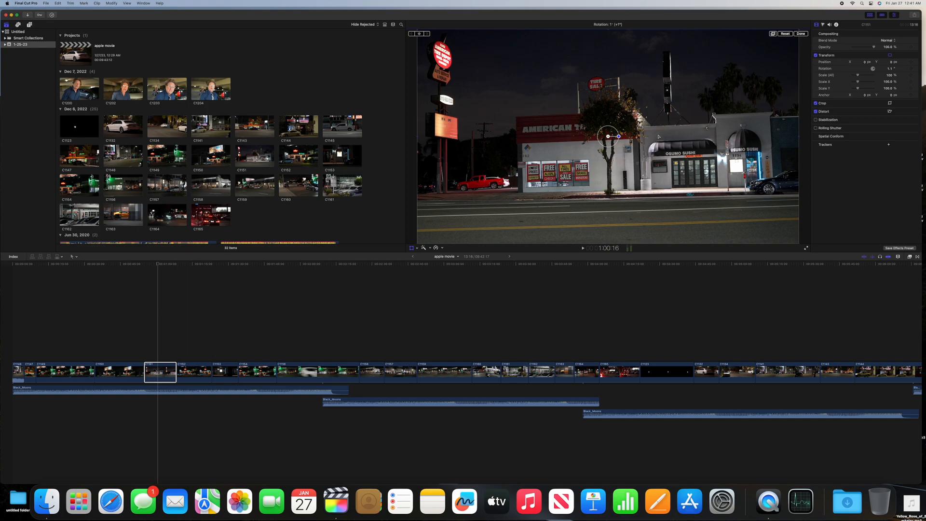
pyautogui.moveTo(705, 129)
pyautogui.mouseDown()
pyautogui.moveTo(701, 138)
pyautogui.moveTo(711, 137)
pyautogui.mouseUp()
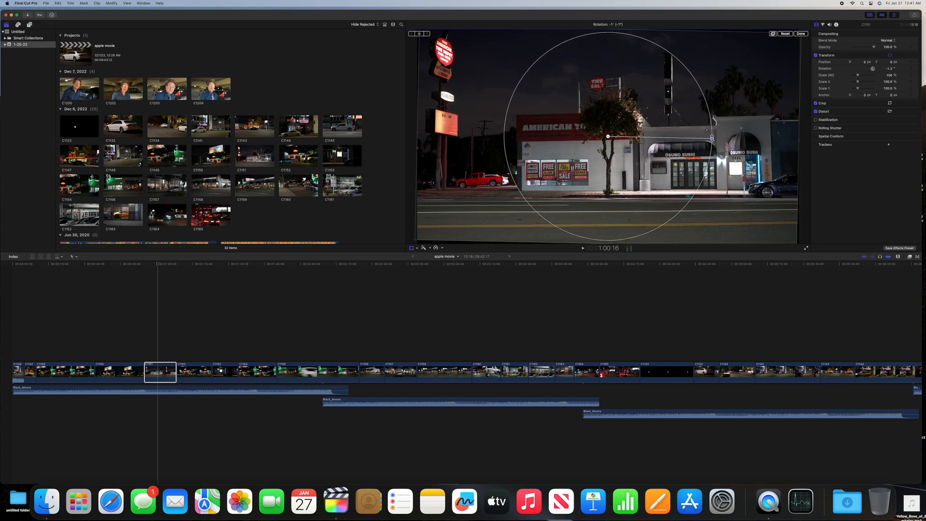
pyautogui.moveTo(712, 136); pyautogui.dragTo(711, 138)
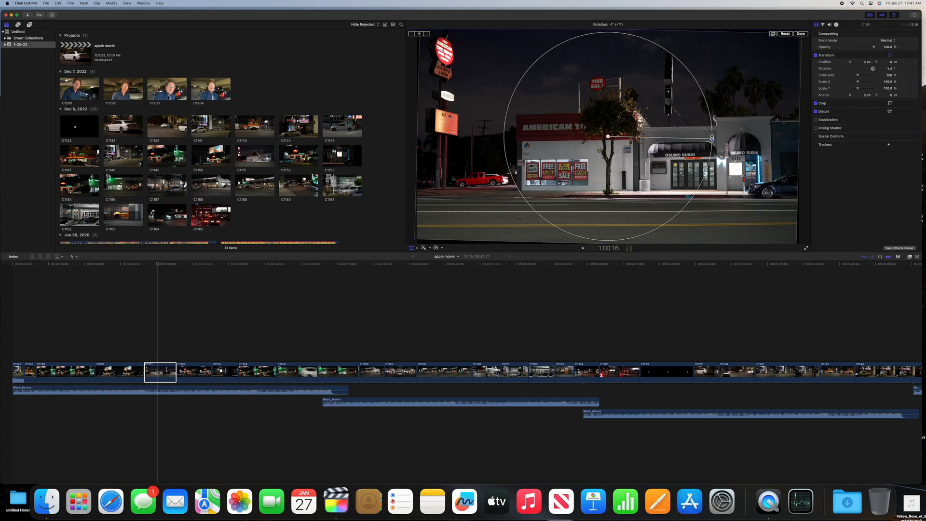
pyautogui.moveTo(711, 136); pyautogui.dragTo(712, 141)
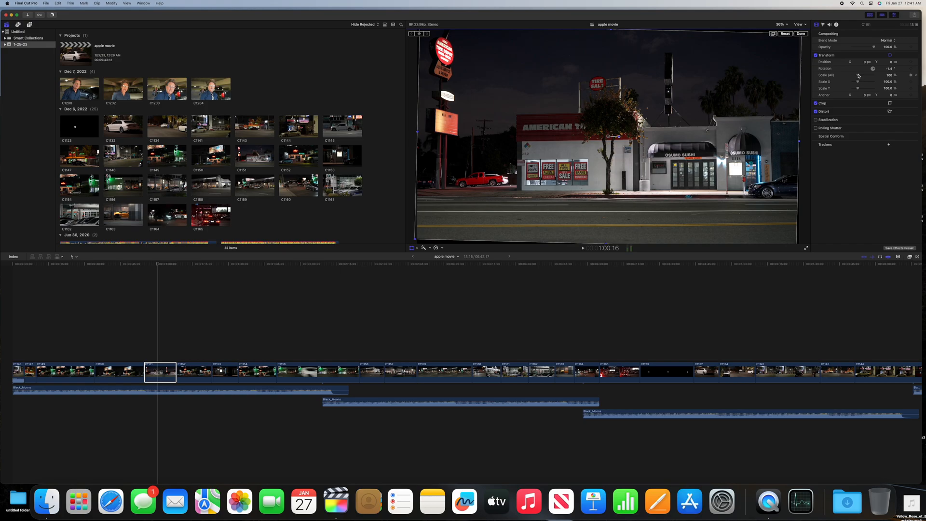
# Step: Raise the clip's Scale to about 107% so the tilted edges are hidden
pyautogui.moveTo(858, 81); pyautogui.dragTo(859, 75)
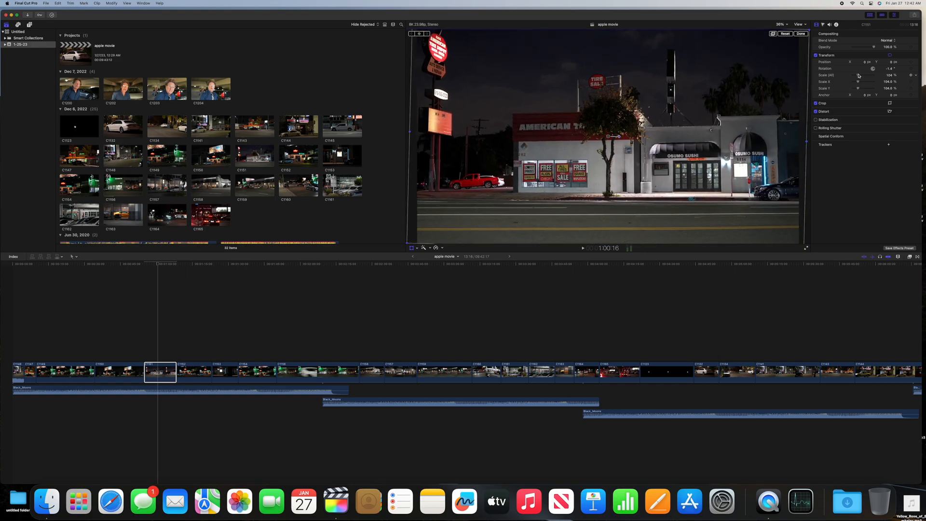
pyautogui.moveTo(858, 75); pyautogui.dragTo(858, 75)
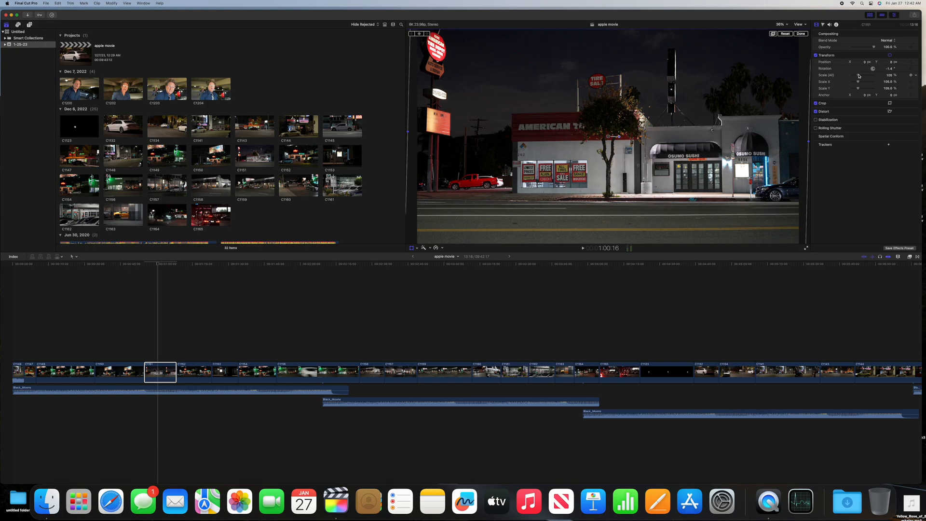
pyautogui.moveTo(859, 75); pyautogui.dragTo(858, 75)
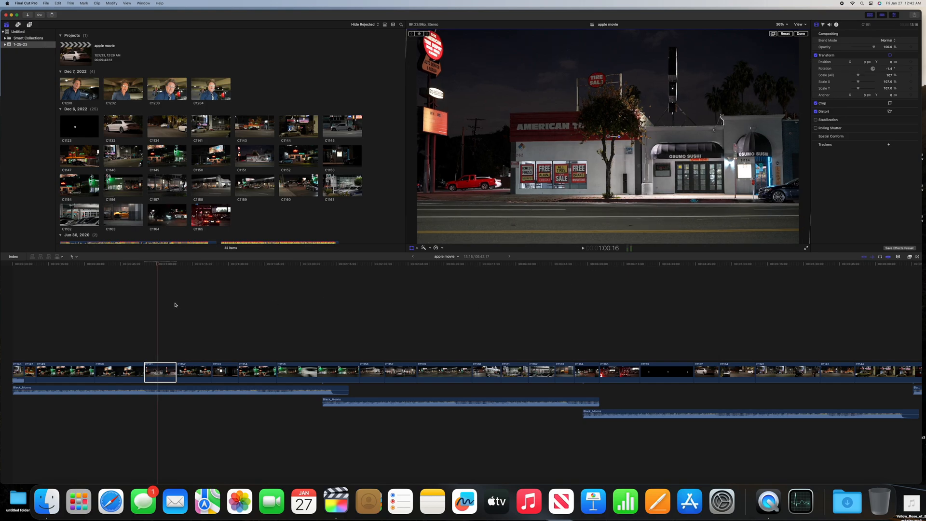
pyautogui.click(140, 262)
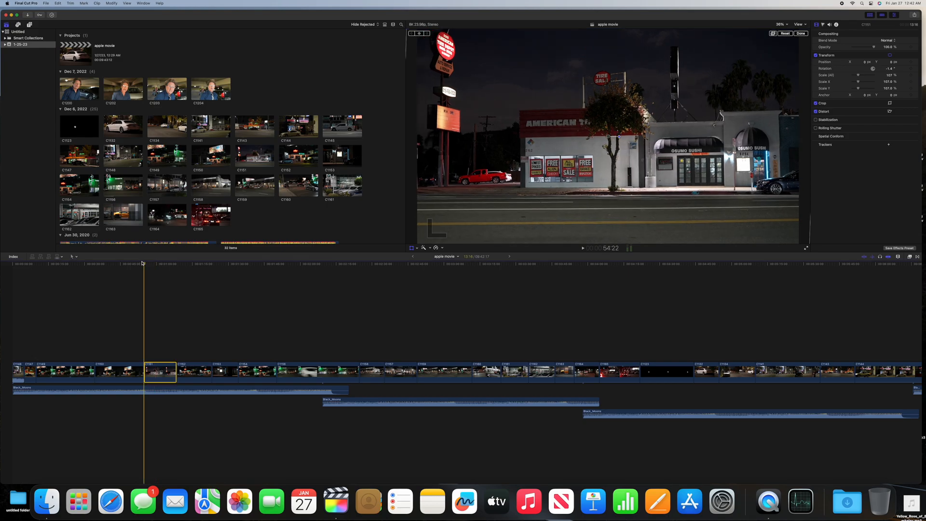
pyautogui.press('space')
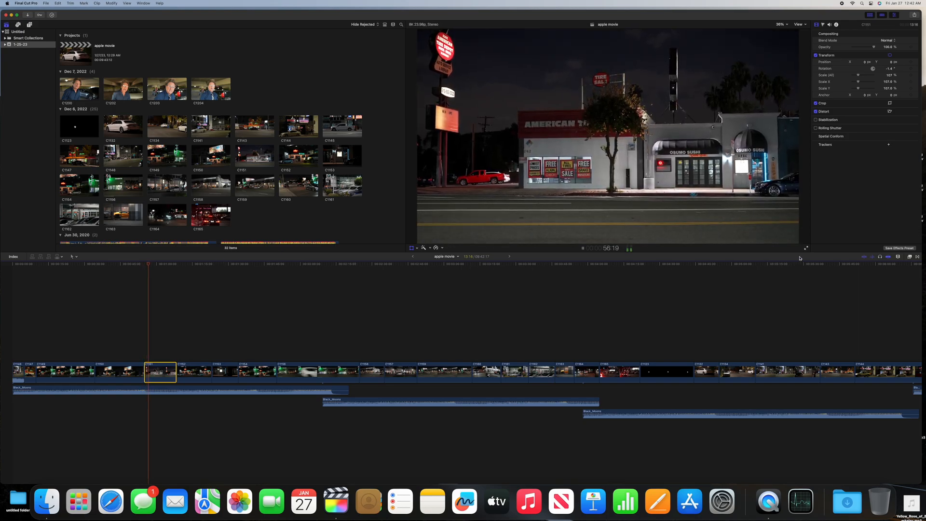
pyautogui.press('shift+super+f')
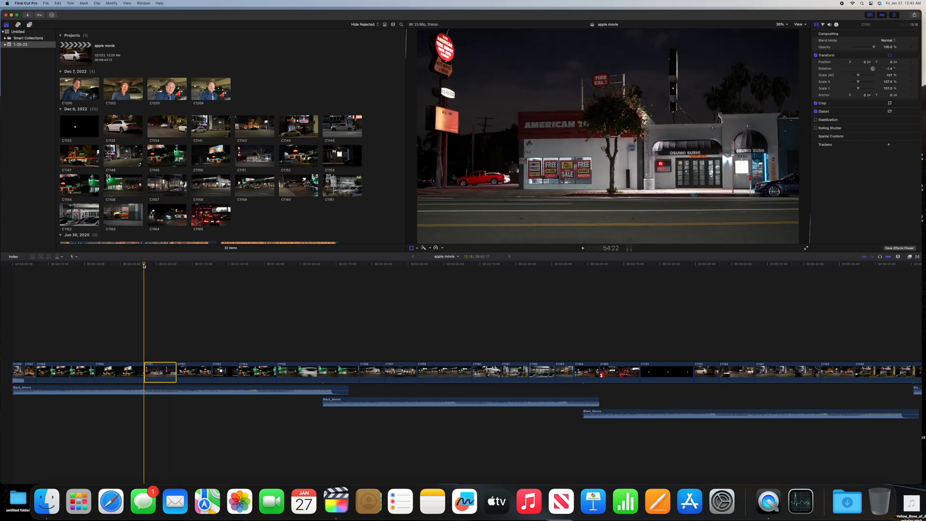
pyautogui.click(117, 268)
pyautogui.press('space')
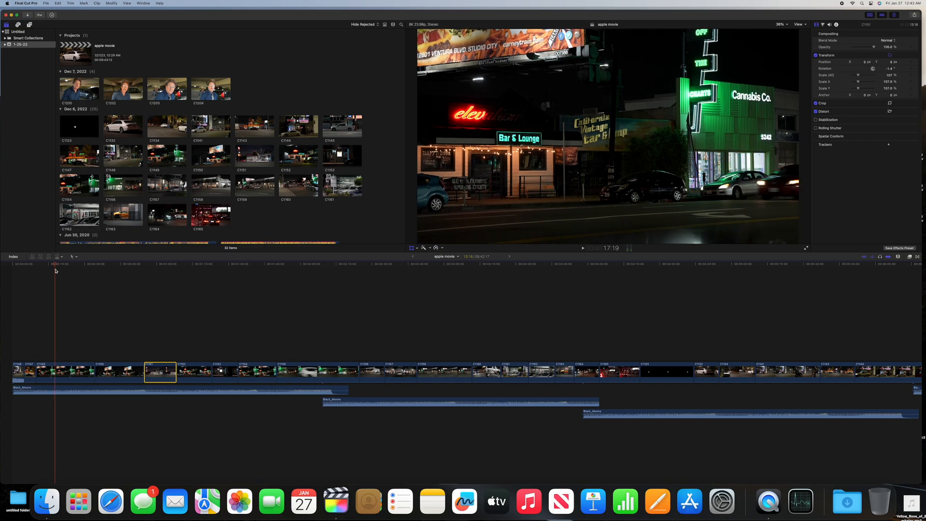
pyautogui.press('space')
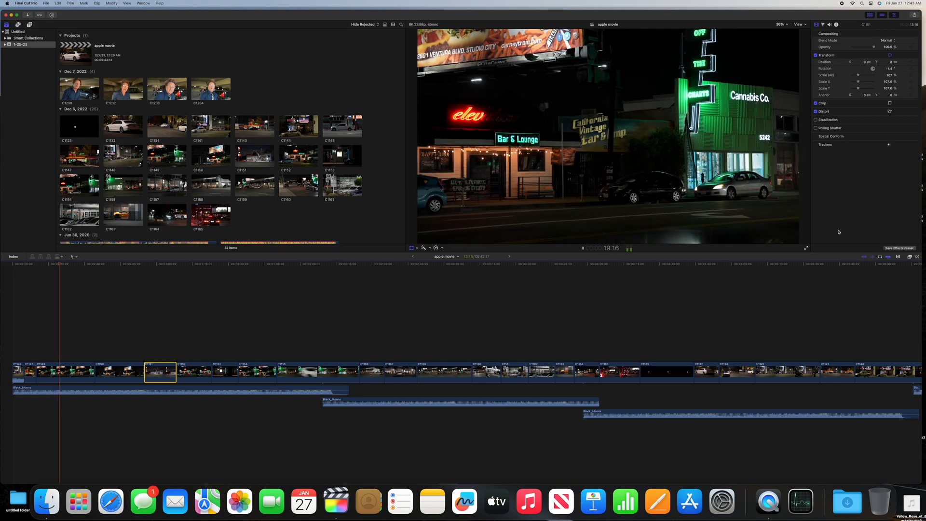
pyautogui.press('Up')
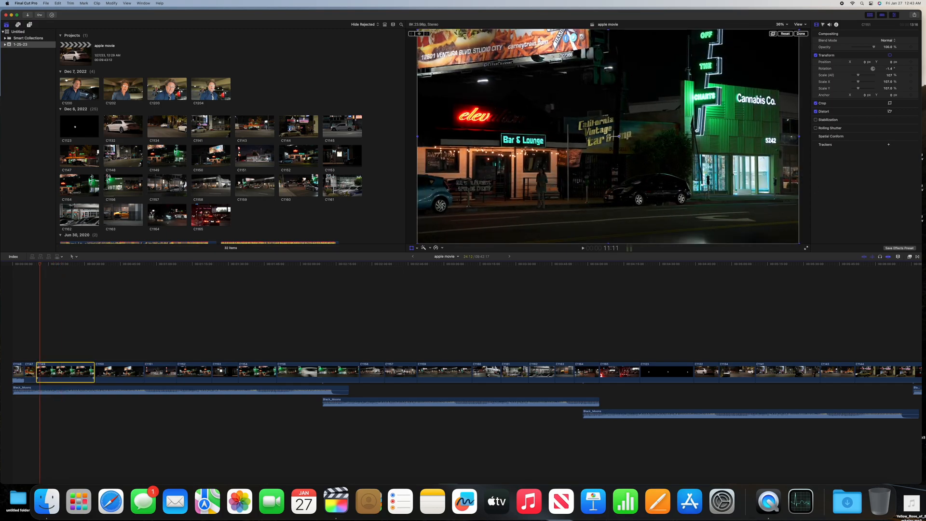
pyautogui.click(417, 249)
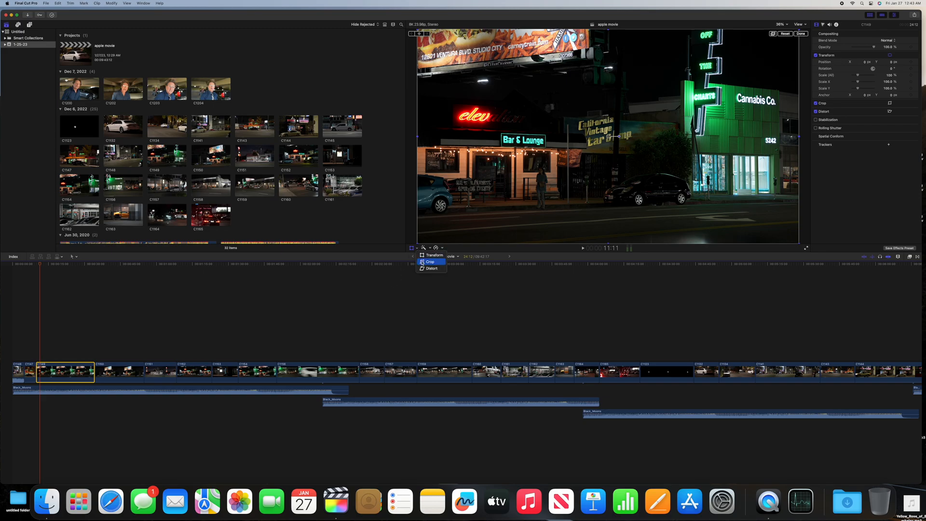
# Step: Start a Ken Burns crop on the storefront clip and swap its start and end framings
pyautogui.click(428, 261)
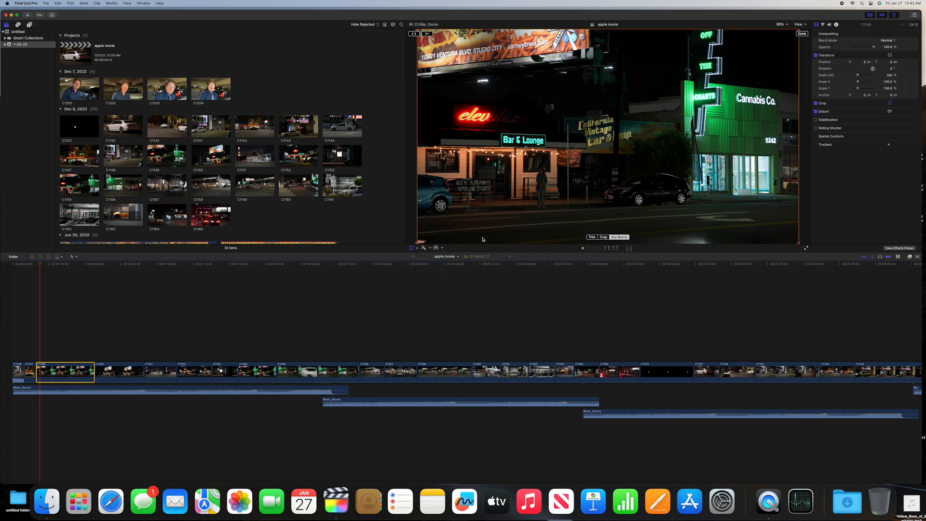
pyautogui.click(421, 245)
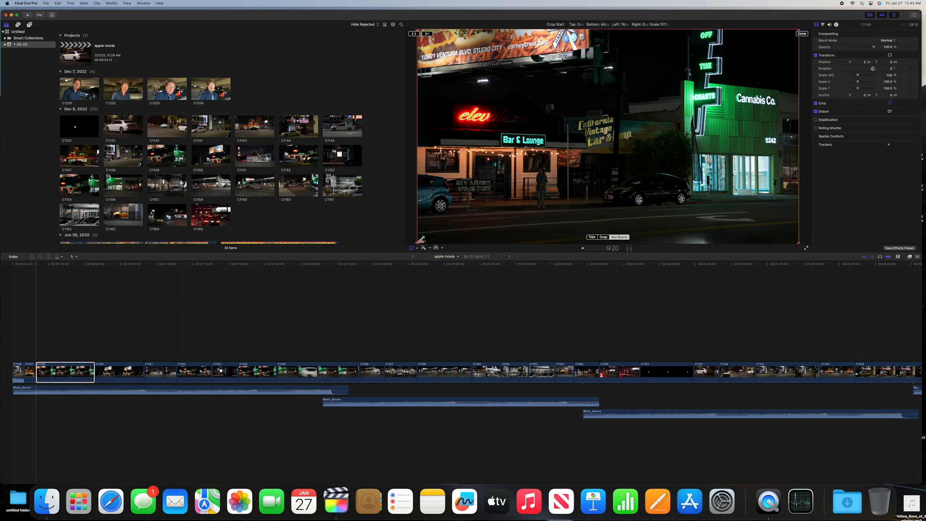
pyautogui.moveTo(422, 239); pyautogui.dragTo(439, 230)
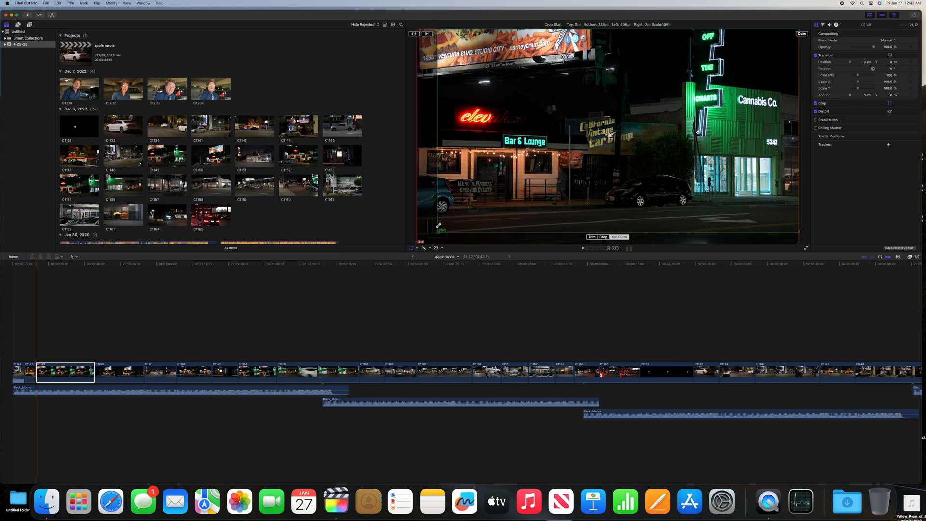
pyautogui.click(413, 35)
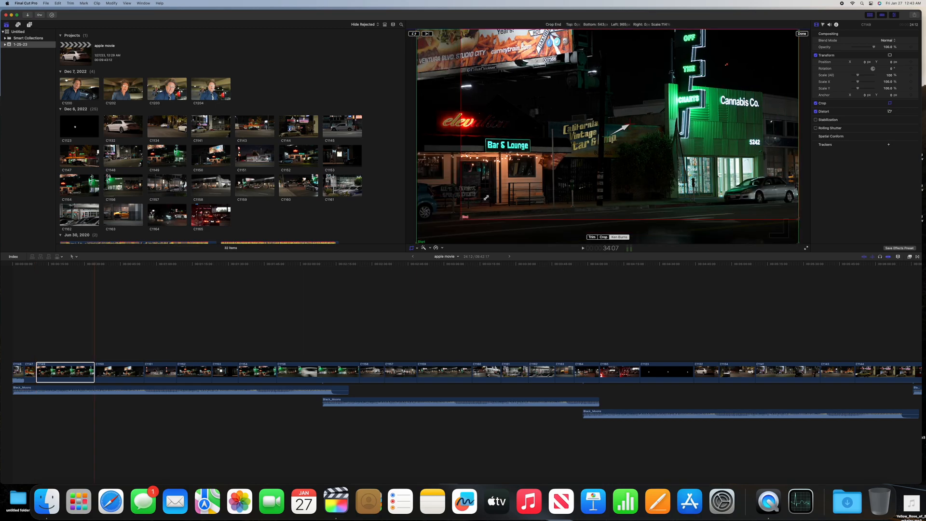
# Step: Shrink and position the End rectangle over the parked silver car and apply the move
pyautogui.moveTo(618, 131)
pyautogui.mouseDown()
pyautogui.moveTo(699, 72)
pyautogui.moveTo(687, 178)
pyautogui.mouseUp()
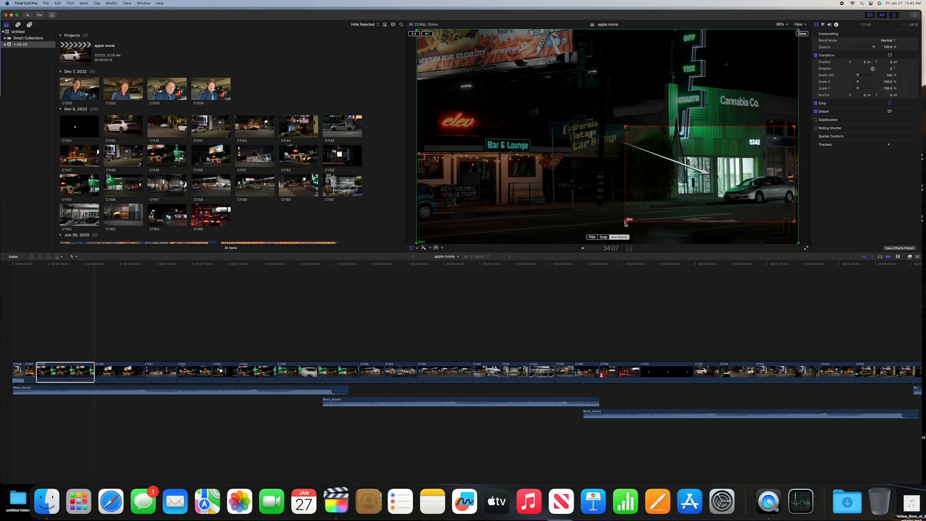
pyautogui.moveTo(625, 221); pyautogui.dragTo(672, 209)
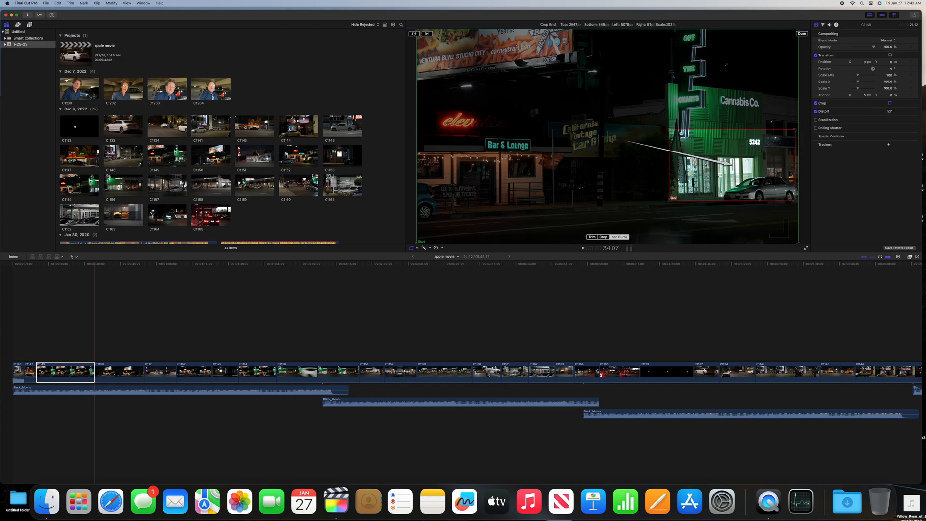
pyautogui.moveTo(720, 163); pyautogui.dragTo(708, 180)
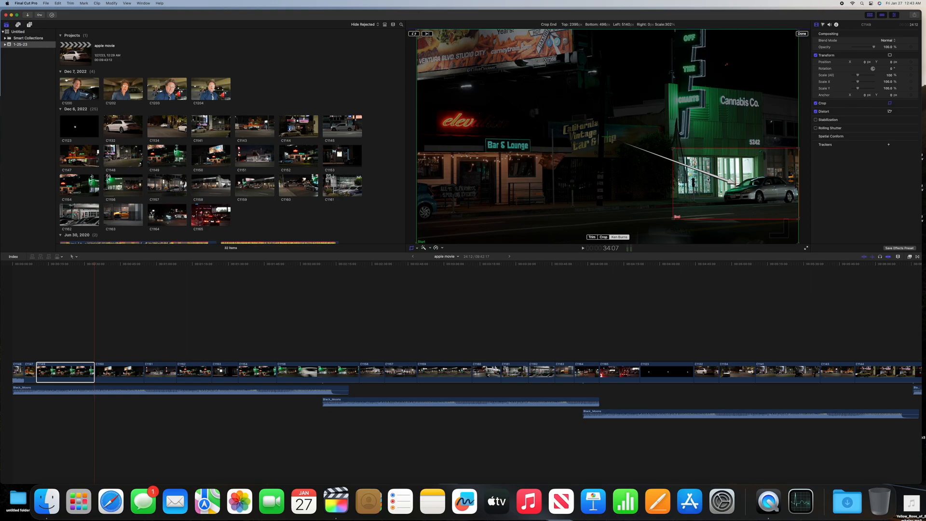
pyautogui.moveTo(708, 179); pyautogui.dragTo(708, 180)
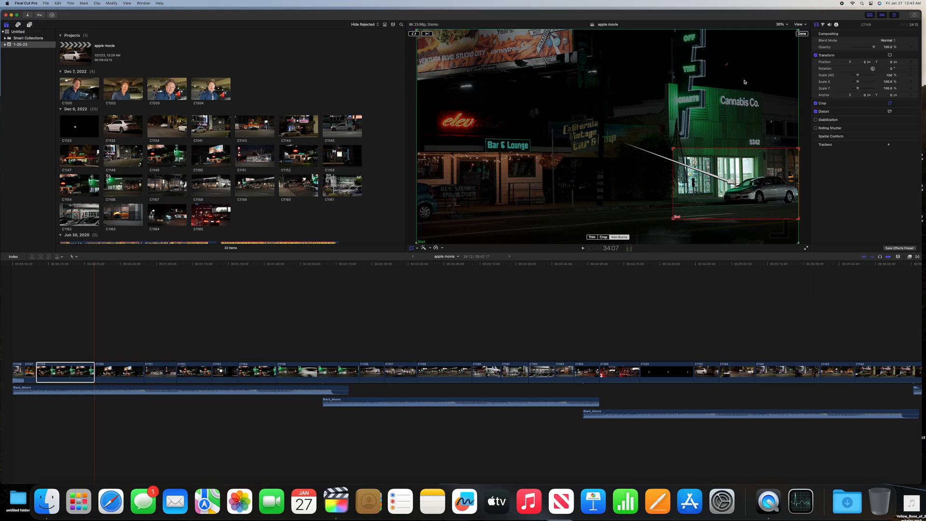
pyautogui.click(802, 34)
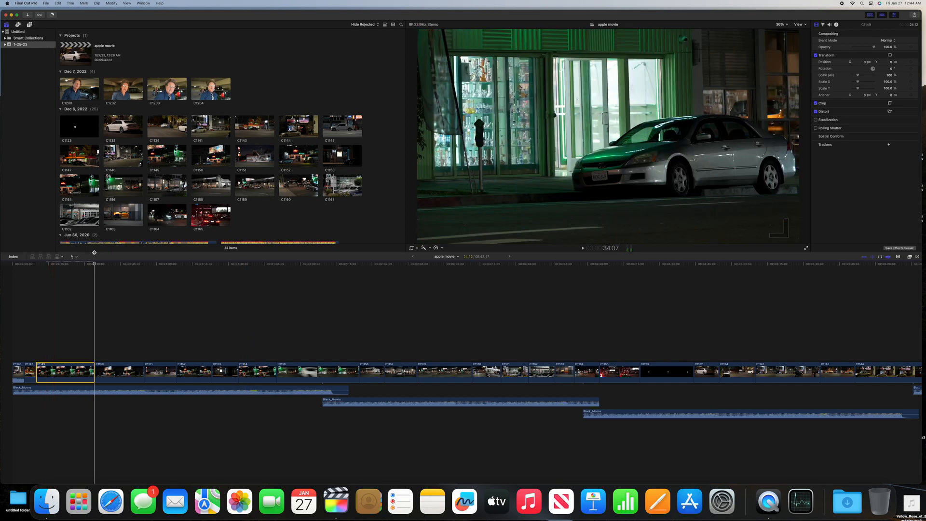
pyautogui.moveTo(95, 265); pyautogui.dragTo(31, 265)
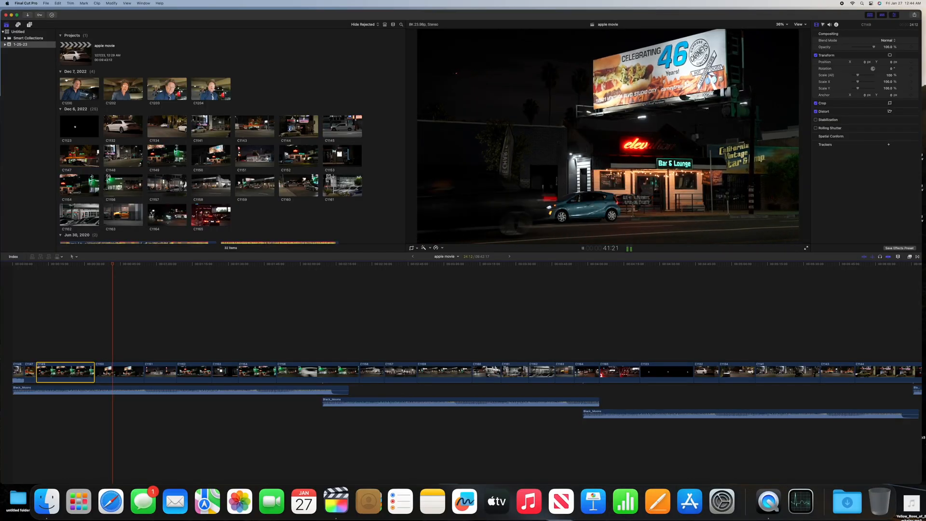
# Step: Add a Ken Burns crop (Shift-C) ending framed on the CELEBRATING 46 Years billboard
pyautogui.press('space')
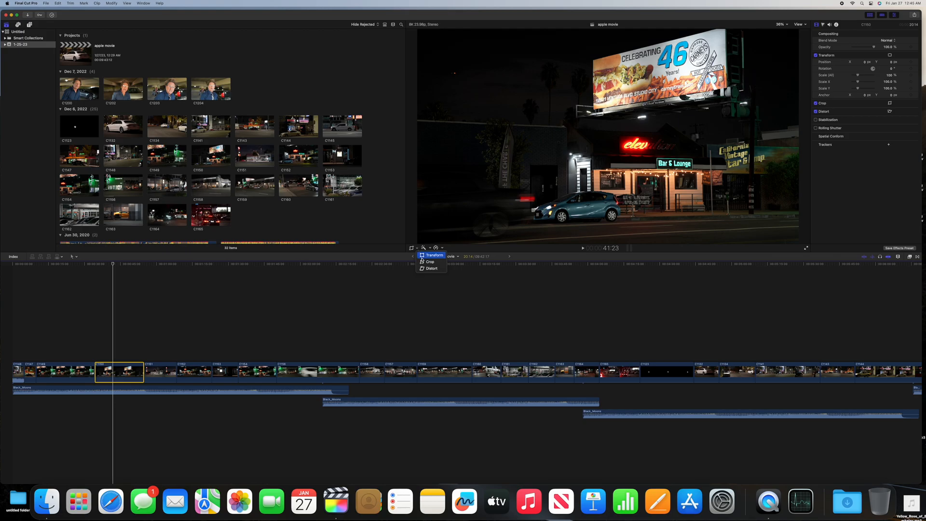
pyautogui.hotkey('shift', 'c')
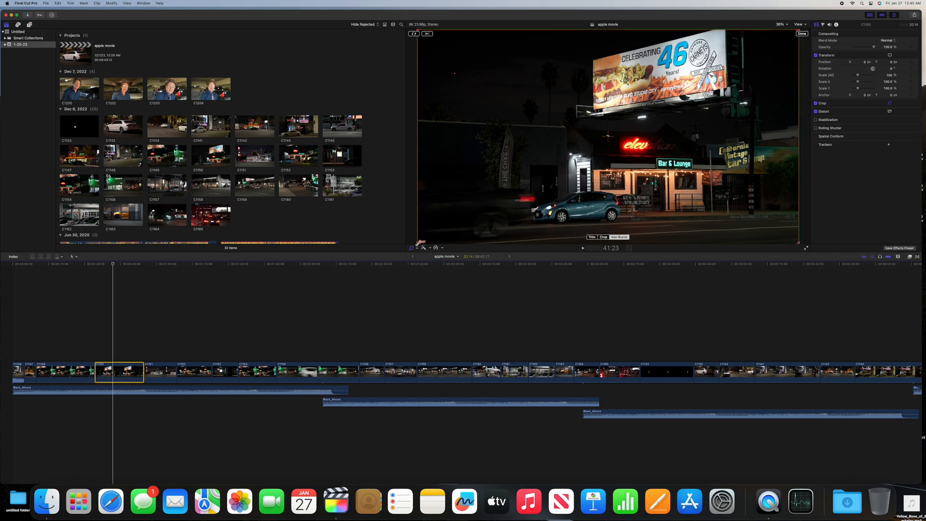
pyautogui.moveTo(420, 240); pyautogui.dragTo(626, 129)
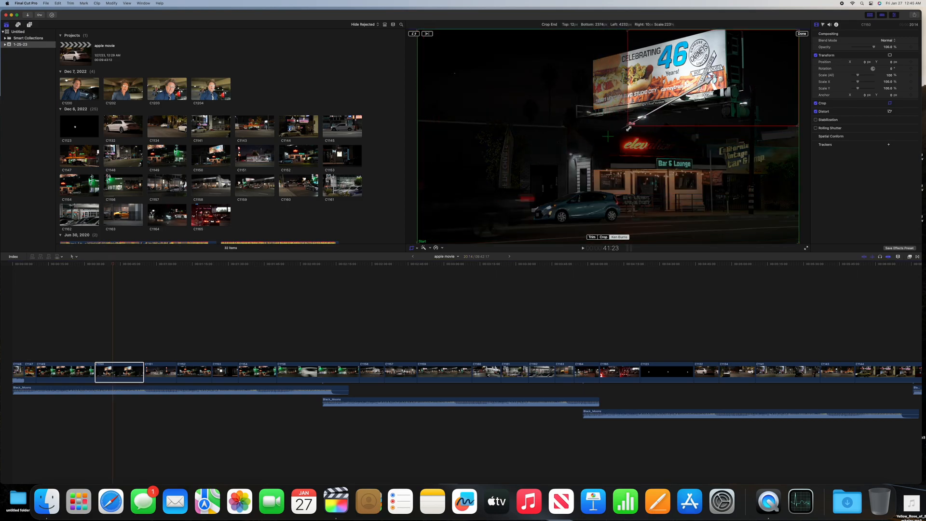
pyautogui.moveTo(710, 83); pyautogui.dragTo(660, 84)
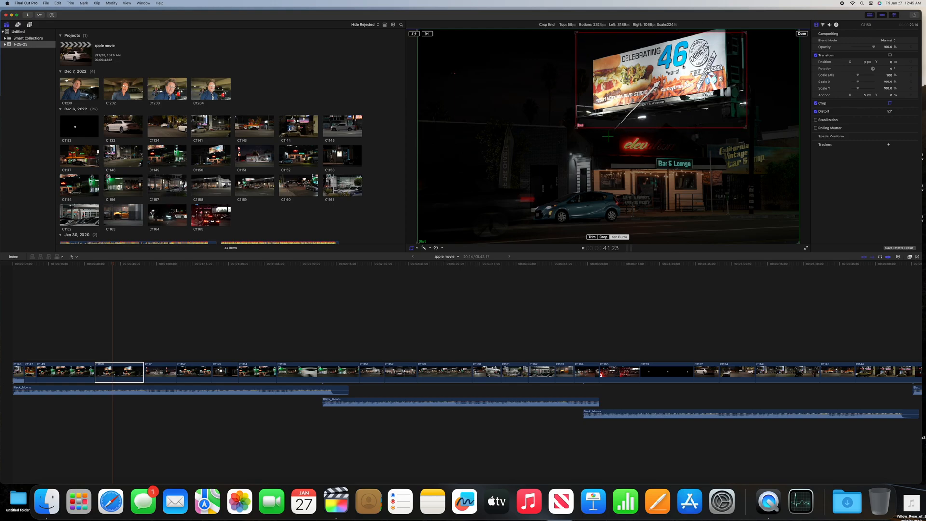
pyautogui.moveTo(608, 135); pyautogui.dragTo(608, 136)
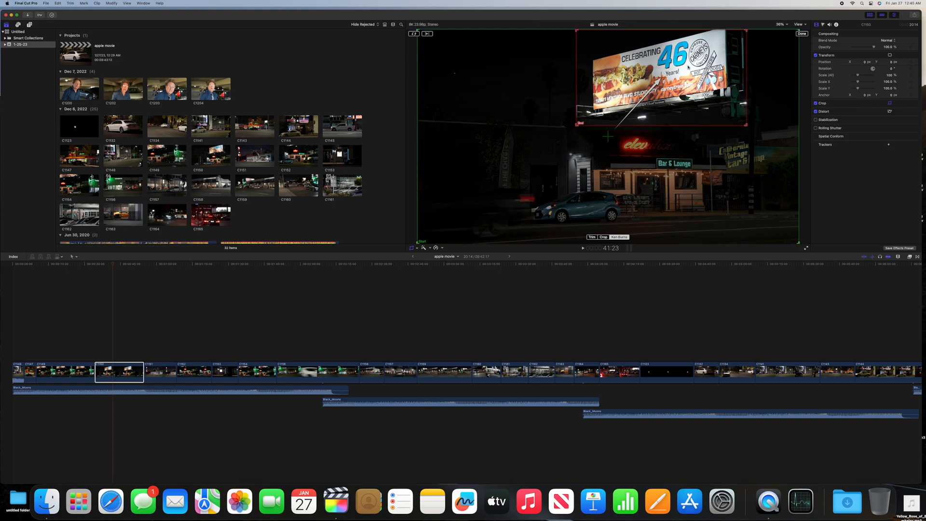
pyautogui.press('Return')
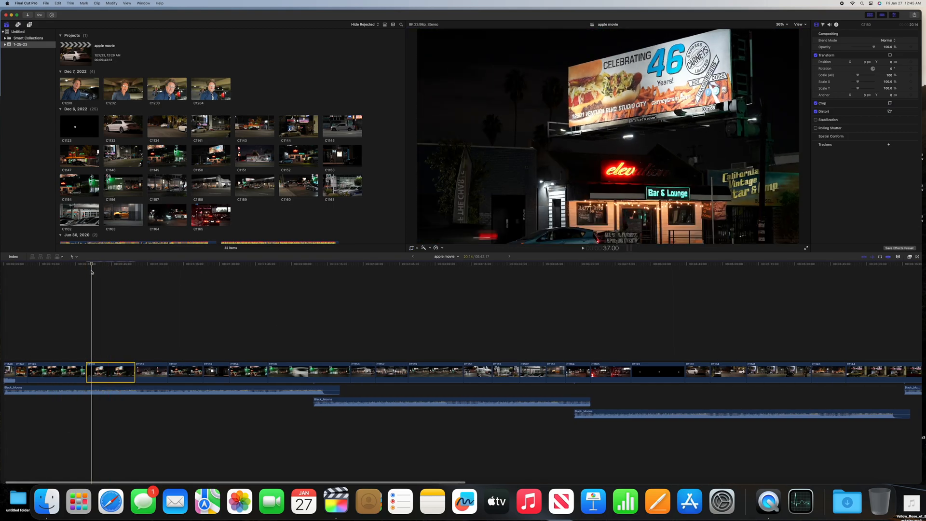
pyautogui.press('space')
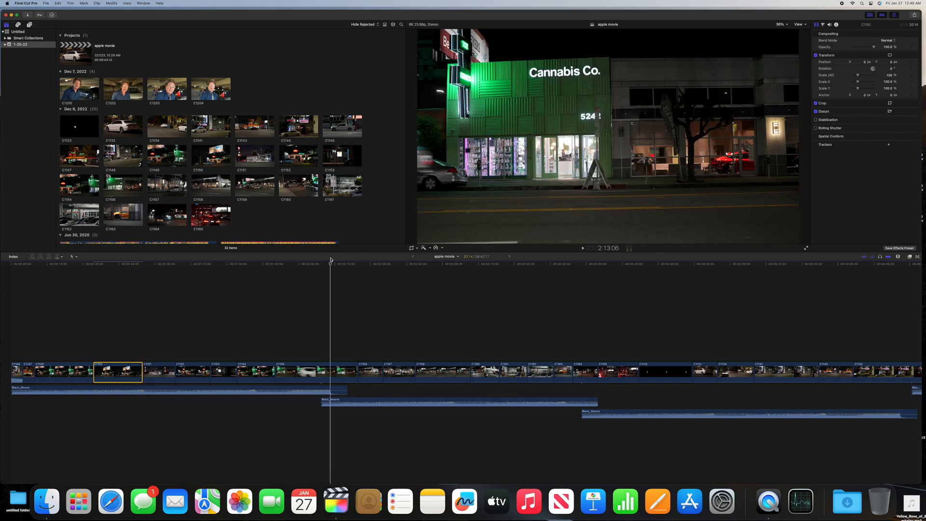
pyautogui.click(396, 252)
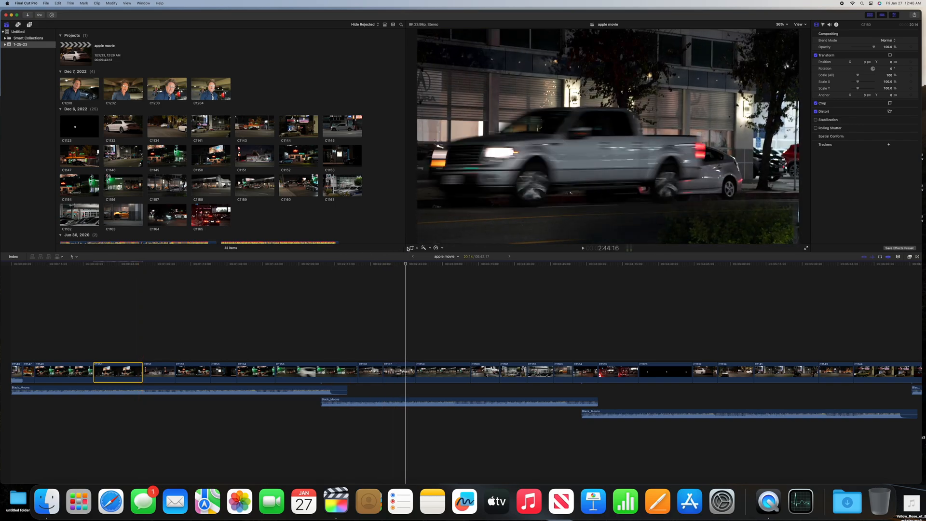
pyautogui.click(438, 250)
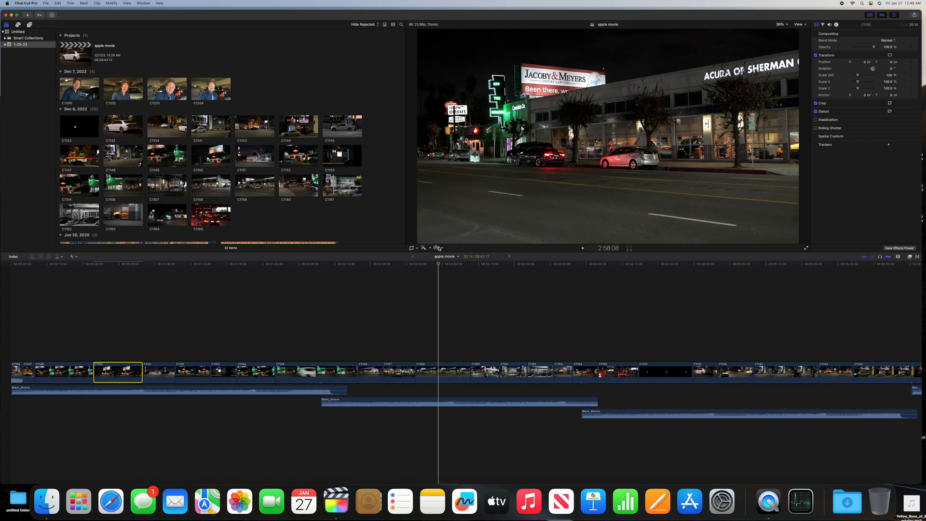
pyautogui.moveTo(437, 250); pyautogui.dragTo(423, 251)
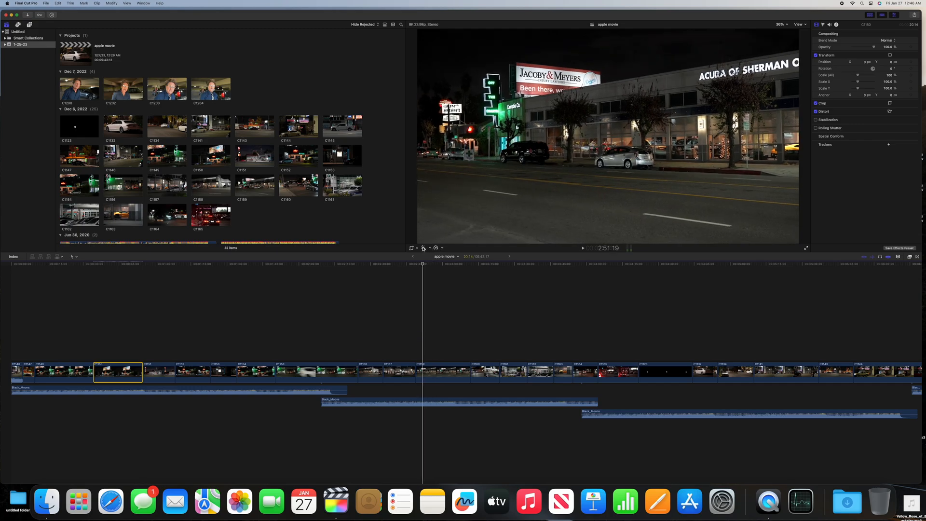
pyautogui.press('space')
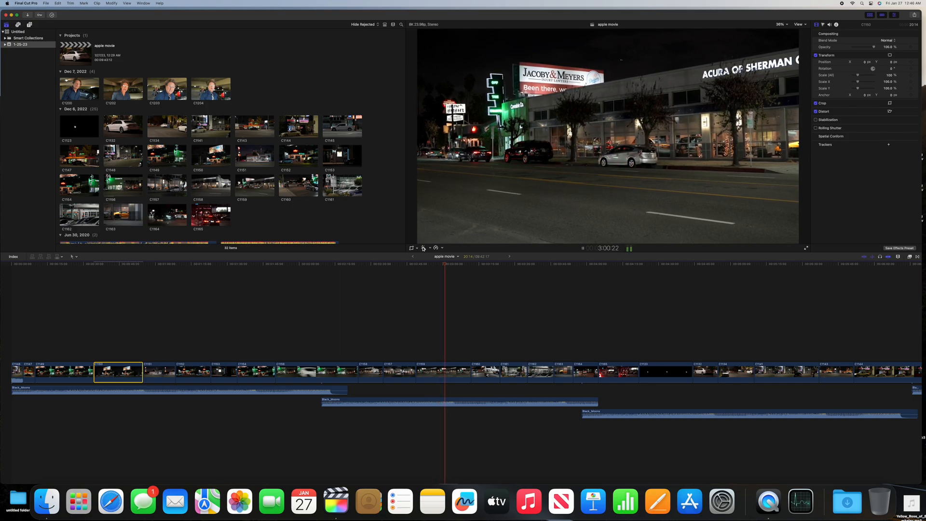
pyautogui.click(434, 370)
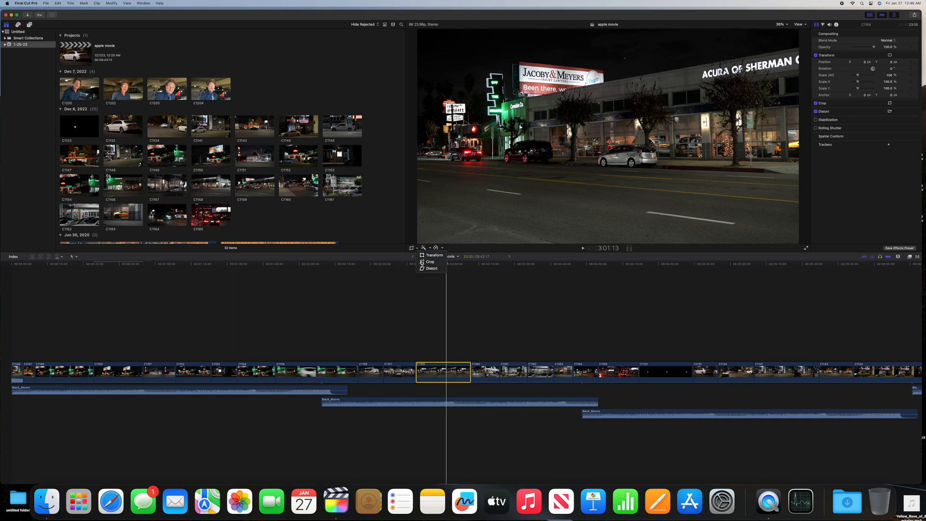
# Step: Add a Ken Burns crop whose End rectangle is centred on the silver car at the dealership curb
pyautogui.hotkey('shift', 'c')
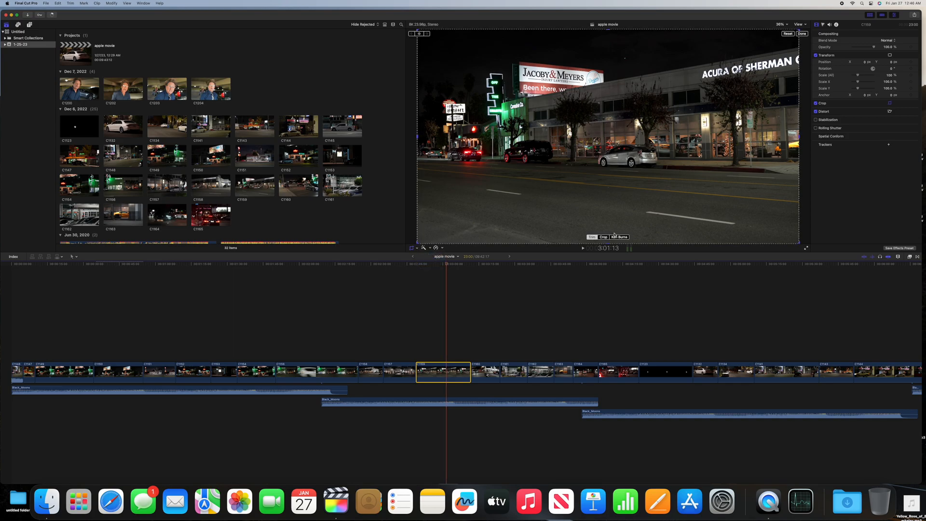
pyautogui.click(618, 238)
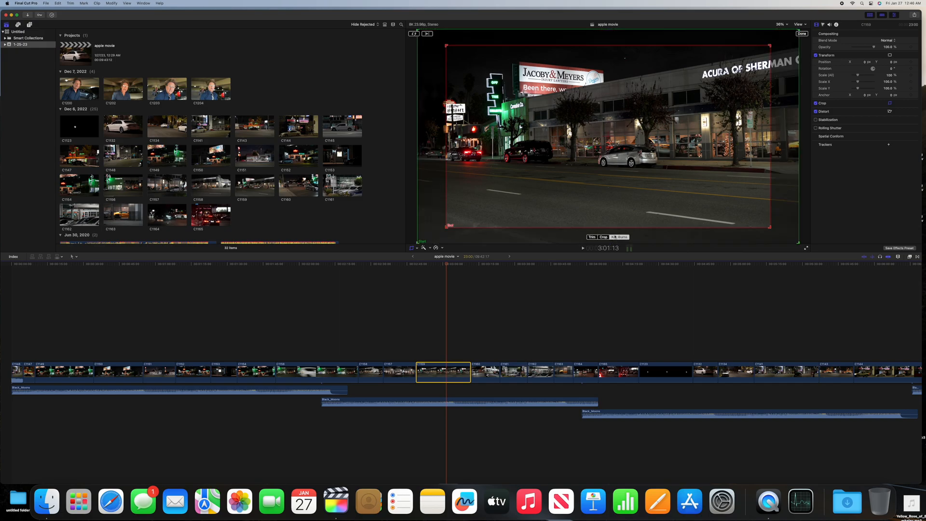
pyautogui.moveTo(770, 226); pyautogui.dragTo(679, 133)
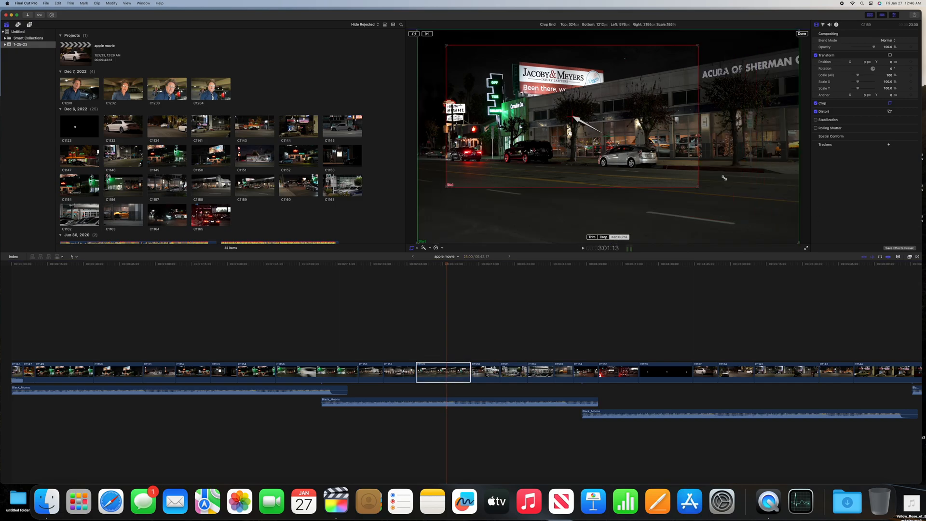
pyautogui.moveTo(568, 132); pyautogui.dragTo(663, 192)
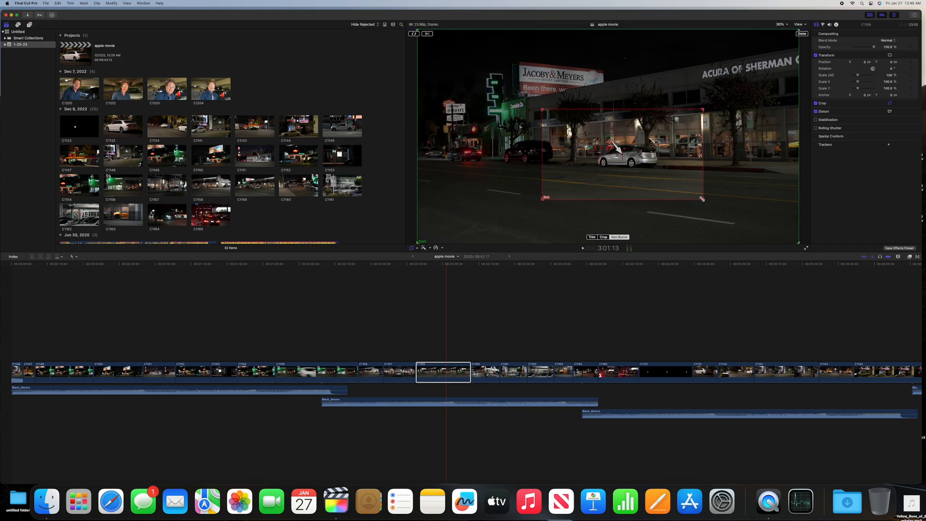
pyautogui.moveTo(702, 200); pyautogui.dragTo(665, 165)
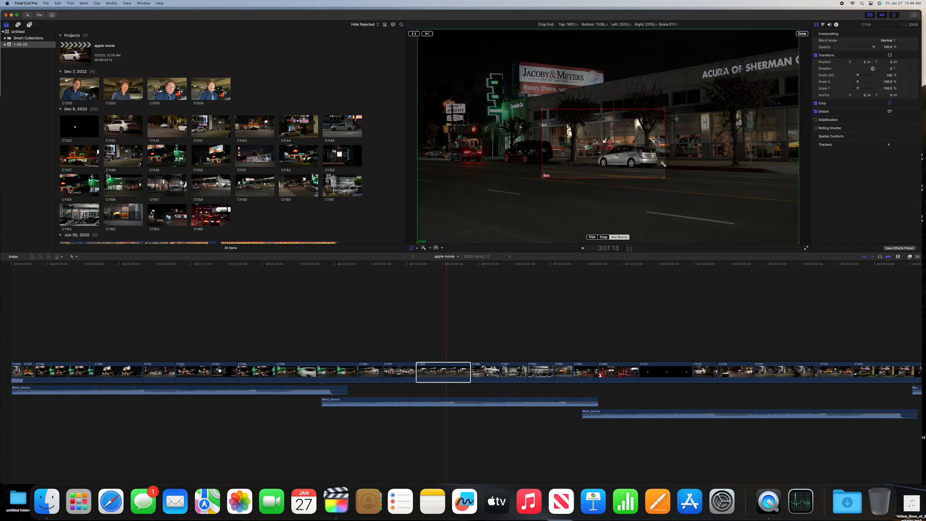
pyautogui.moveTo(617, 146); pyautogui.dragTo(640, 158)
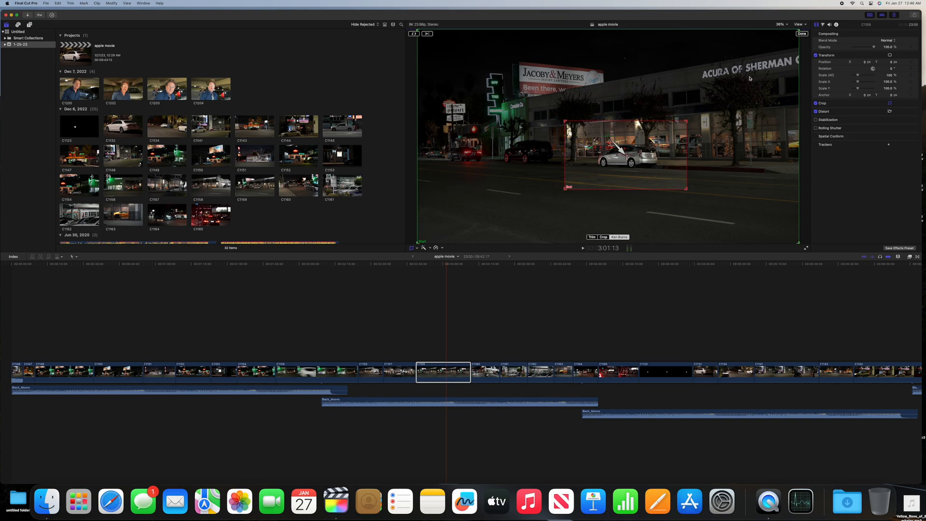
pyautogui.click(801, 35)
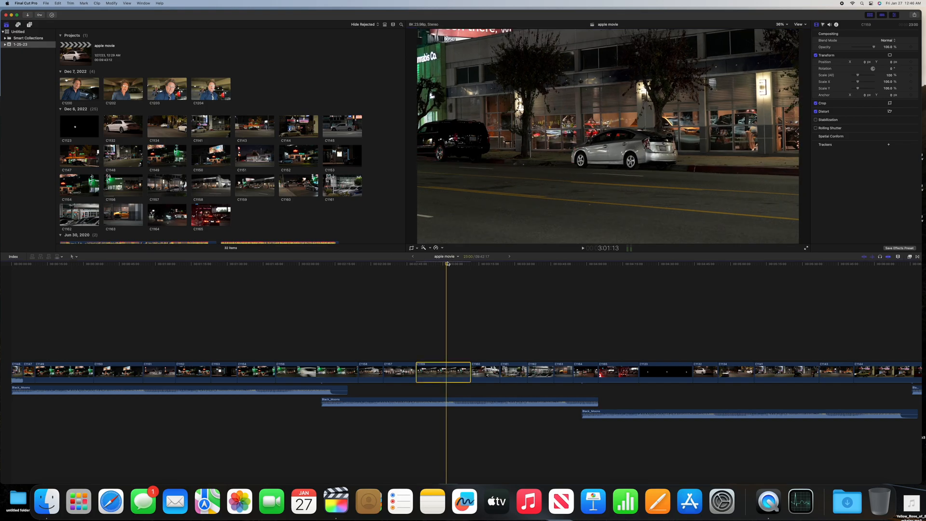
# Step: Play back the new dealership push-in from just before the clip
pyautogui.click(412, 265)
pyautogui.press('space')
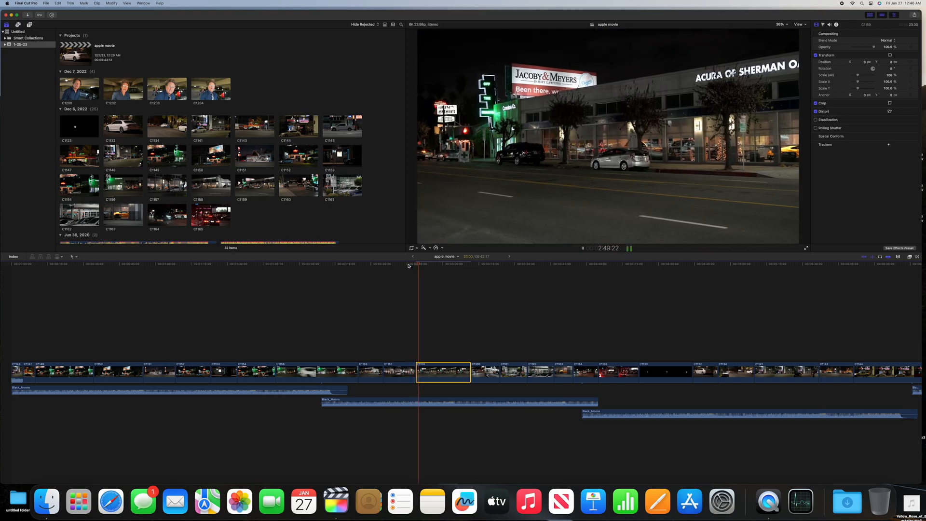
pyautogui.press('space')
# Step: Select clip C1157 and nudge its end edit point while playing around the cut
pyautogui.click(407, 371)
pyautogui.moveTo(414, 373); pyautogui.dragTo(415, 374)
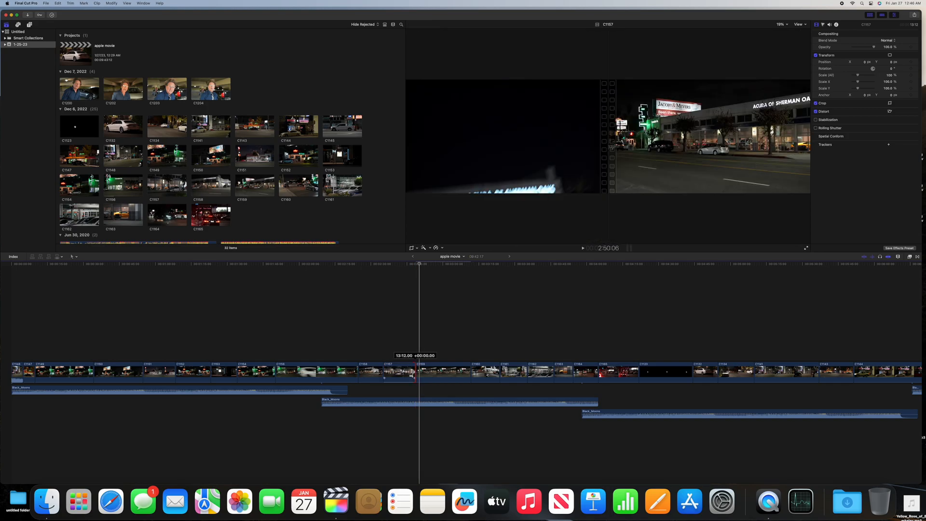
pyautogui.moveTo(415, 374); pyautogui.dragTo(415, 374)
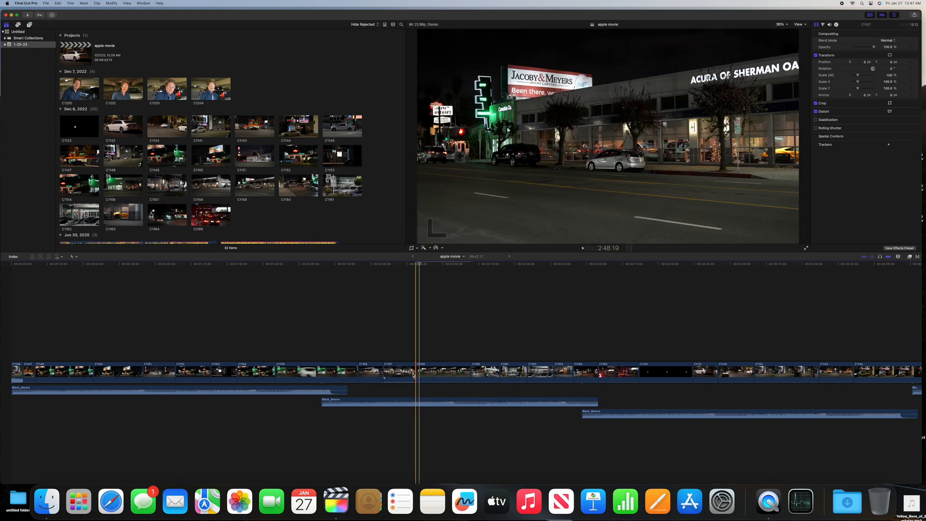
pyautogui.moveTo(414, 373); pyautogui.dragTo(414, 373)
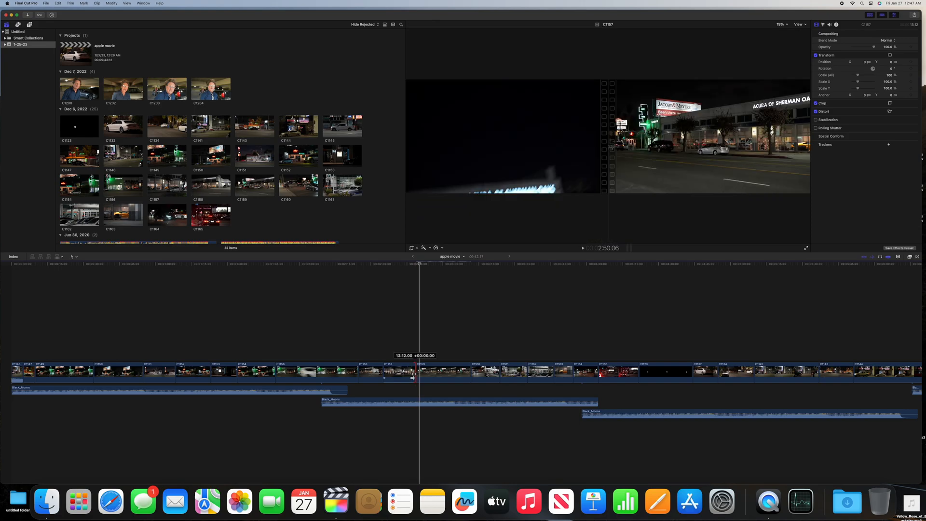
pyautogui.press('space')
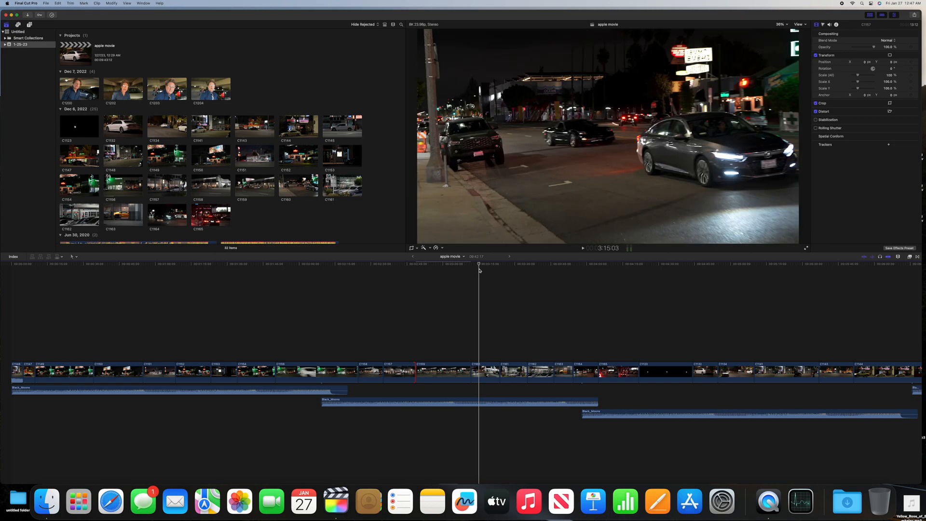
pyautogui.moveTo(414, 373); pyautogui.dragTo(414, 374)
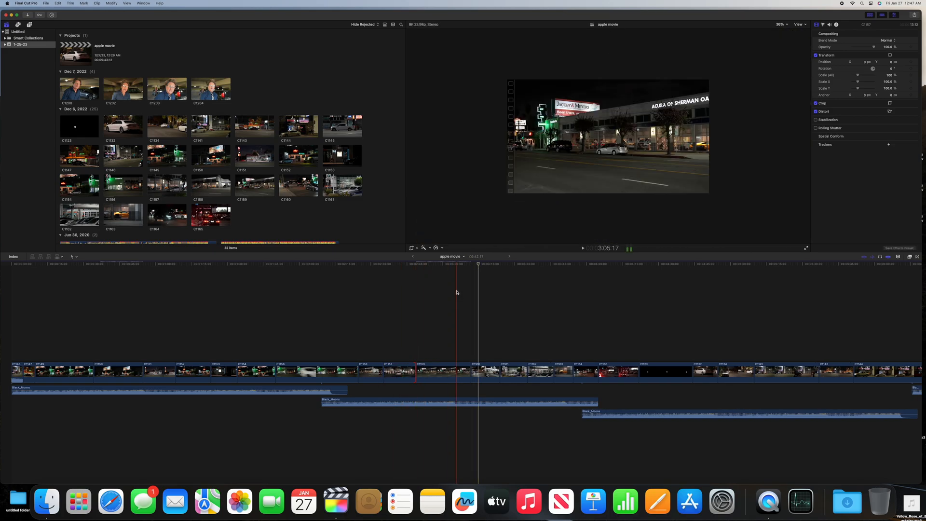
pyautogui.click(436, 269)
pyautogui.moveTo(437, 273); pyautogui.dragTo(411, 278)
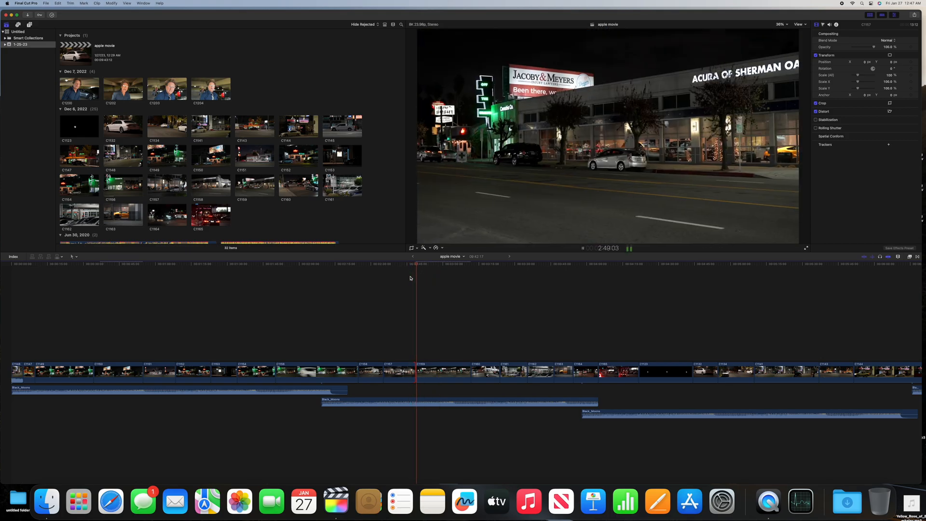
# Step: Trim the edit point before the dealership clip, leave the two-up view and play through the cut
pyautogui.click(410, 372)
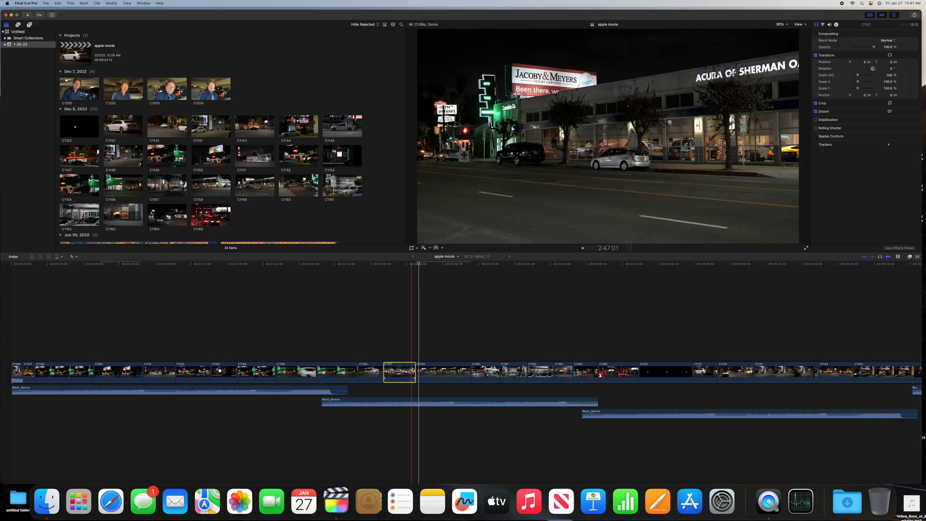
pyautogui.moveTo(416, 371); pyautogui.dragTo(418, 371)
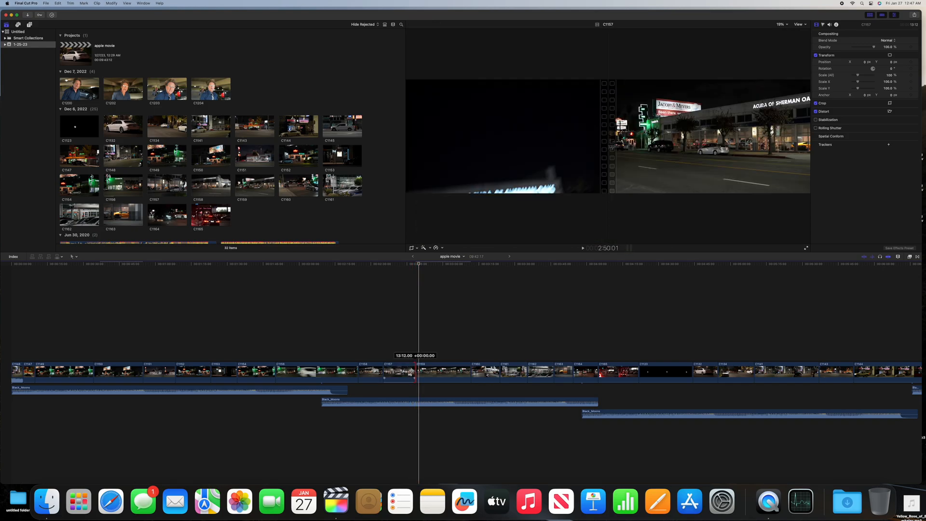
pyautogui.press('space')
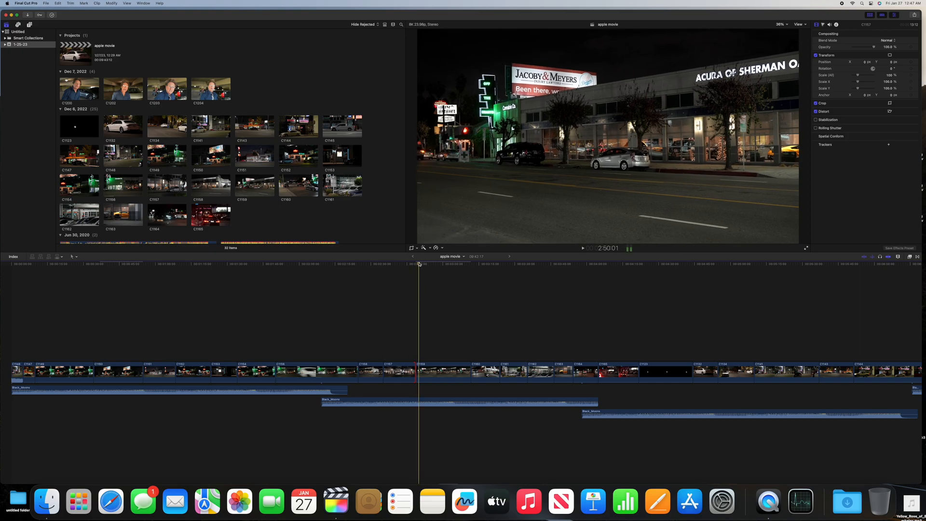
pyautogui.press('space')
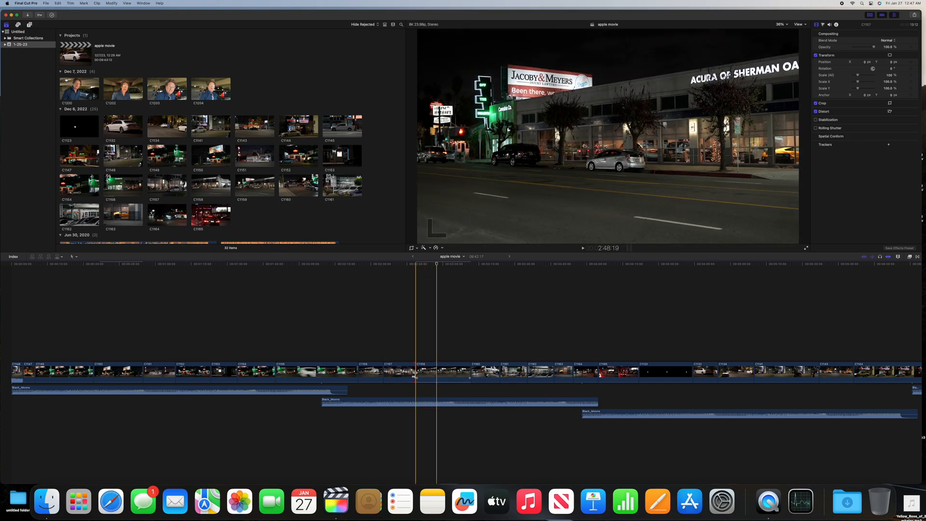
pyautogui.moveTo(416, 371); pyautogui.dragTo(416, 371)
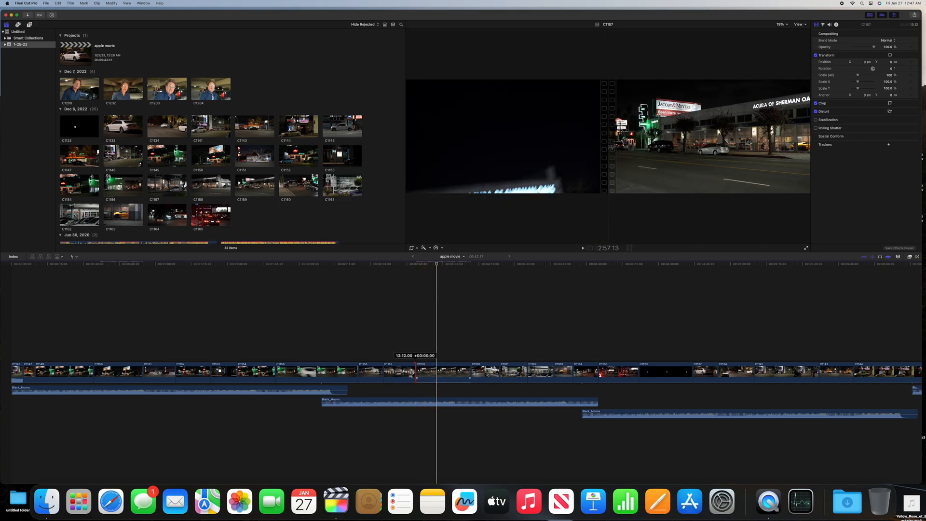
pyautogui.click(394, 269)
pyautogui.press('space')
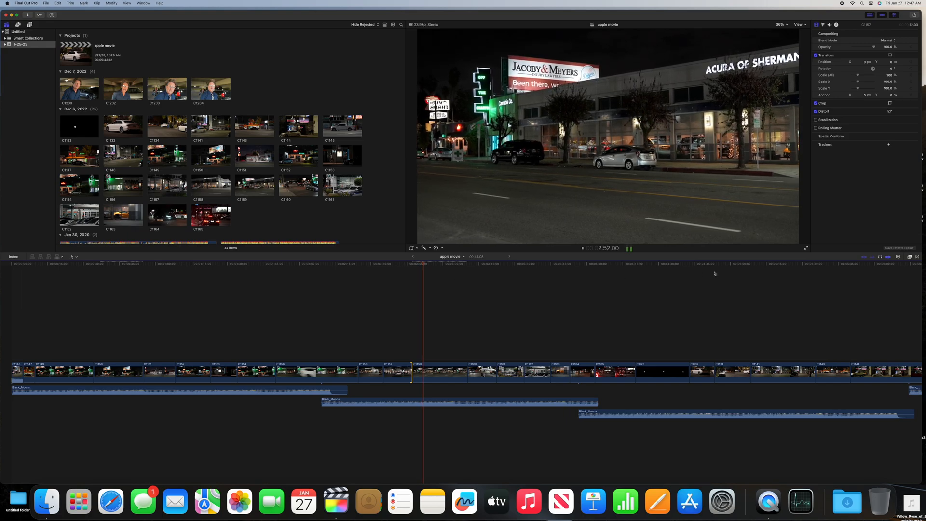
pyautogui.click(806, 248)
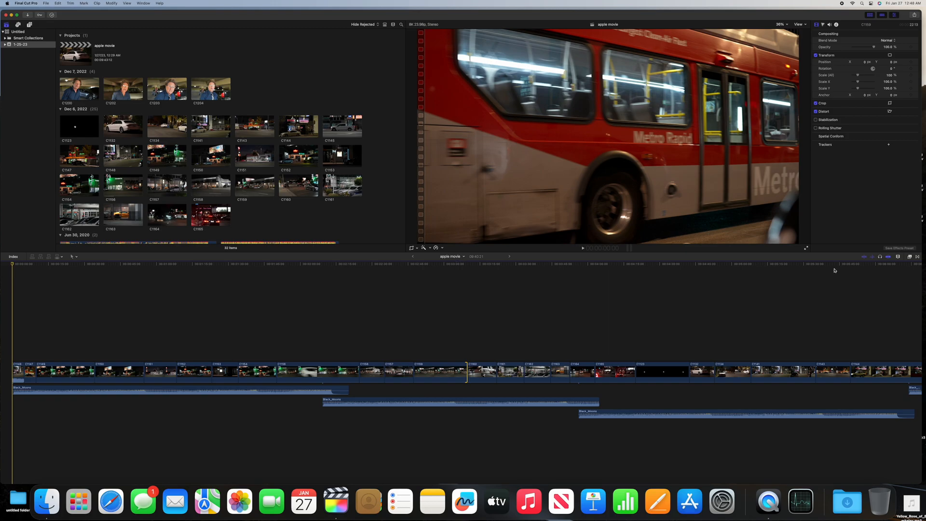
pyautogui.press('space')
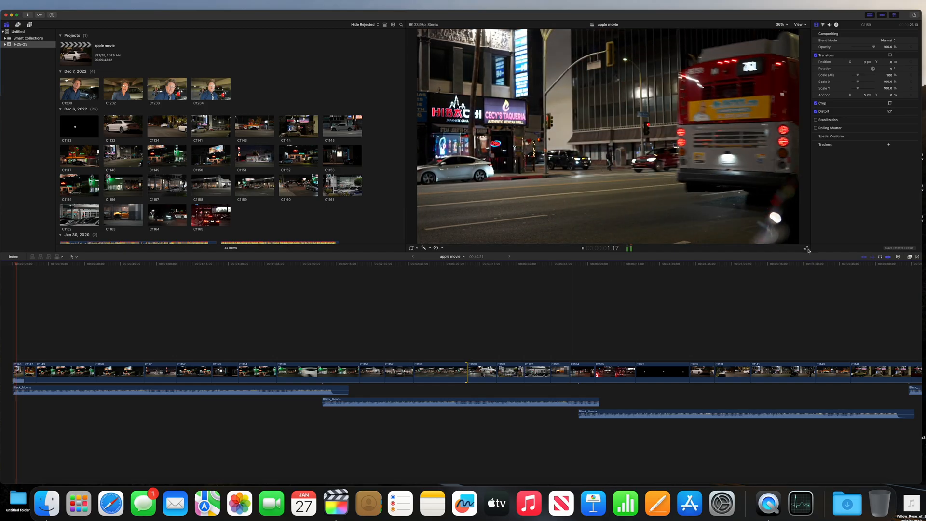
pyautogui.click(808, 249)
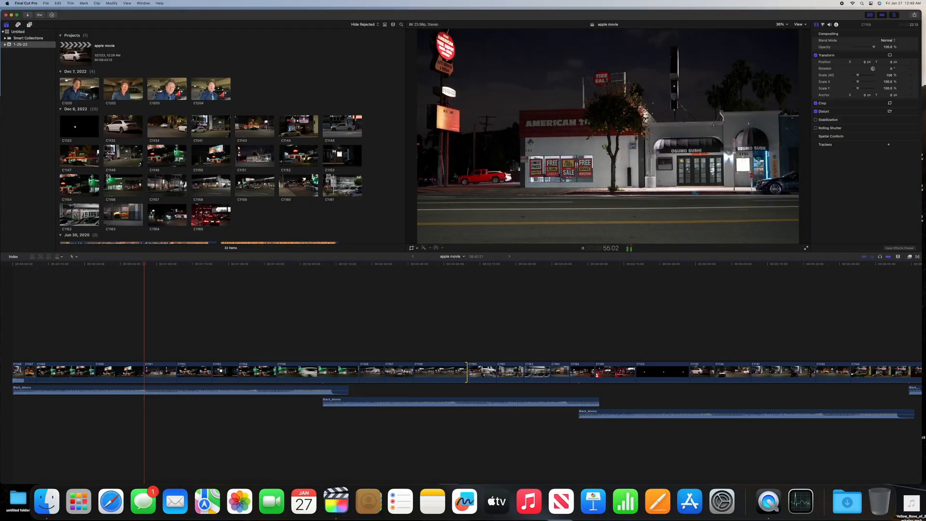
pyautogui.click(646, 371)
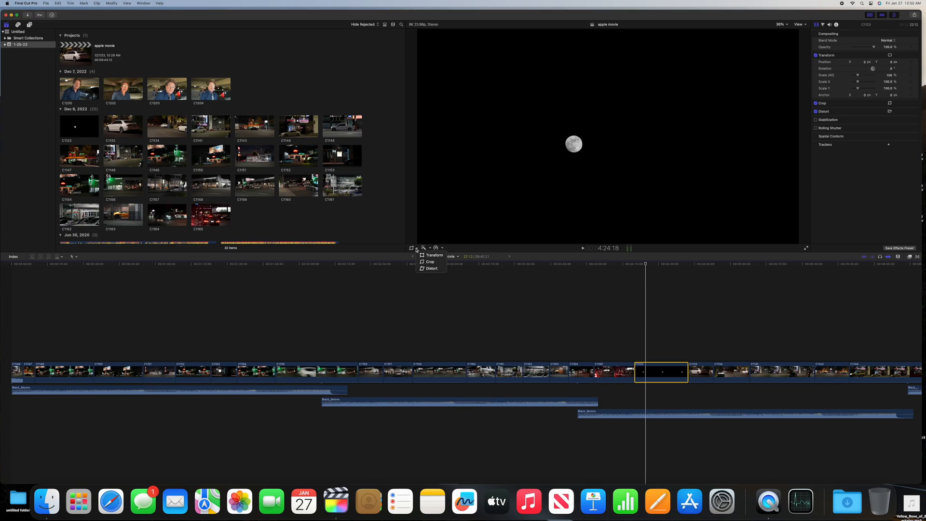
# Step: Add a Ken Burns crop to the moon clip with the end frame shrunk and centred on the moon
pyautogui.click(430, 262)
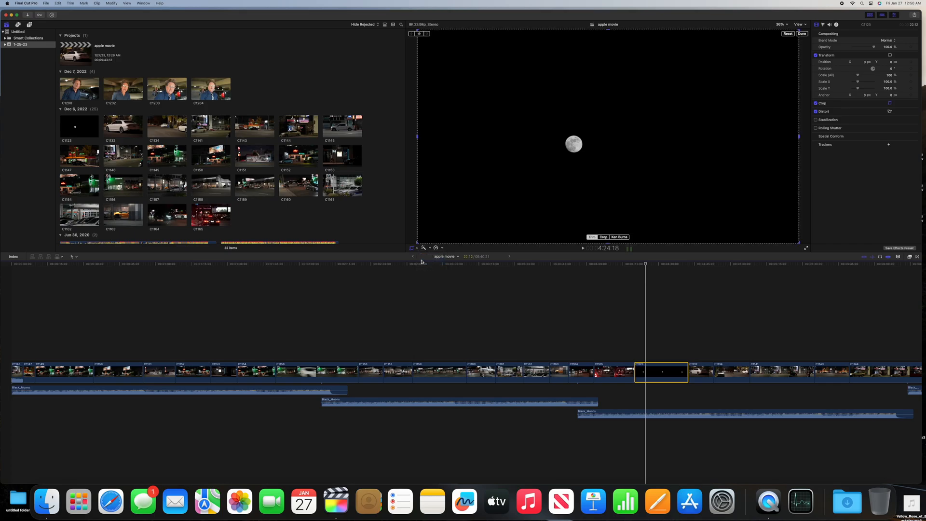
pyautogui.click(623, 237)
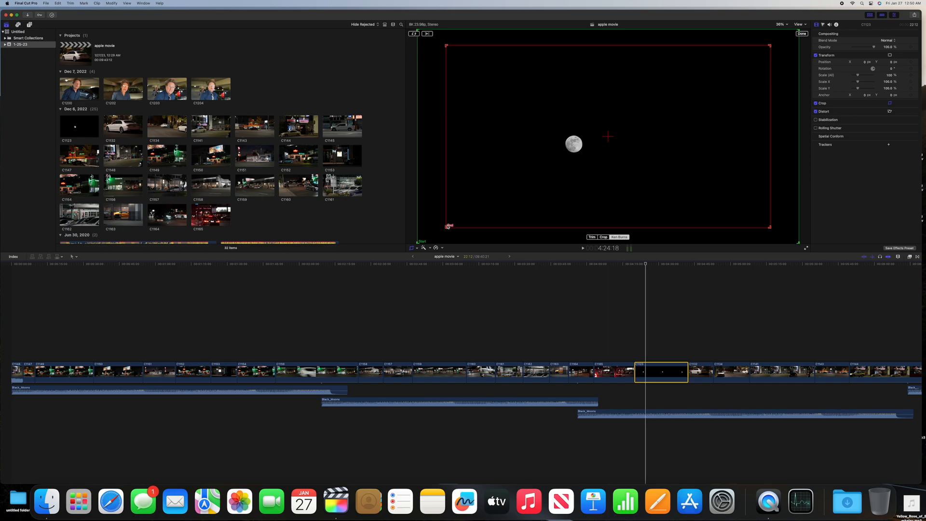
pyautogui.moveTo(447, 227)
pyautogui.mouseDown()
pyautogui.moveTo(526, 179)
pyautogui.moveTo(619, 76)
pyautogui.mouseUp()
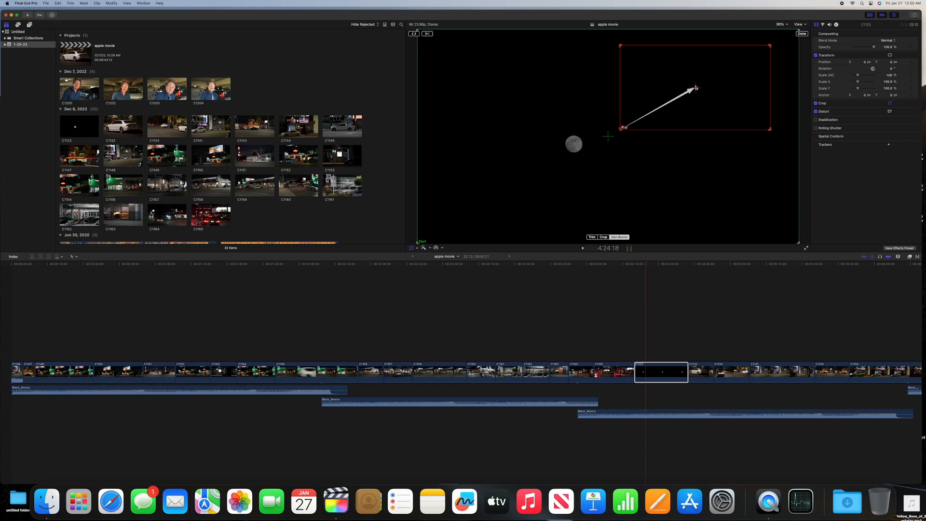
pyautogui.moveTo(694, 88); pyautogui.dragTo(577, 139)
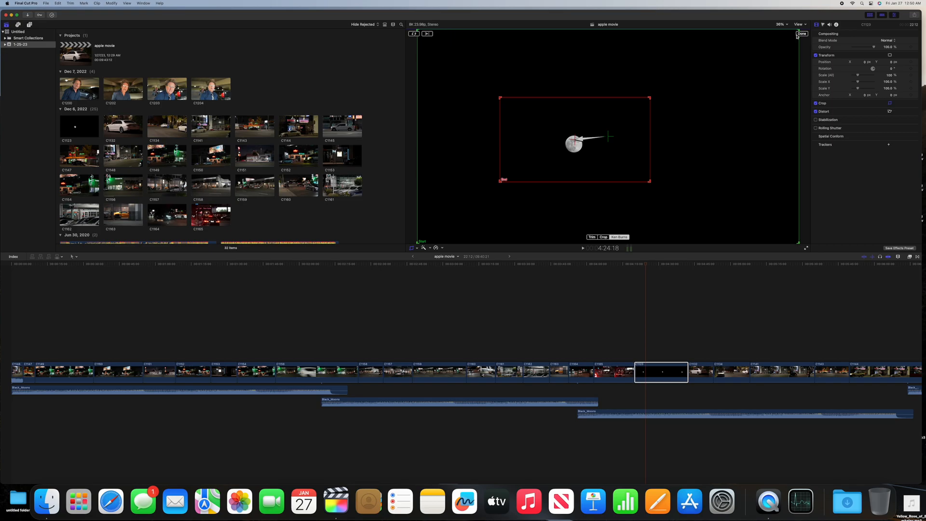
pyautogui.press('Return')
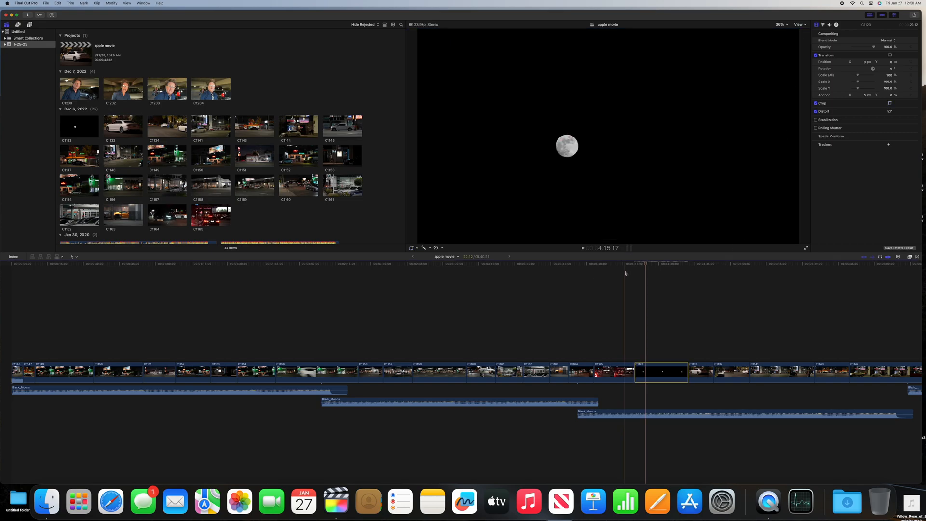
pyautogui.click(634, 271)
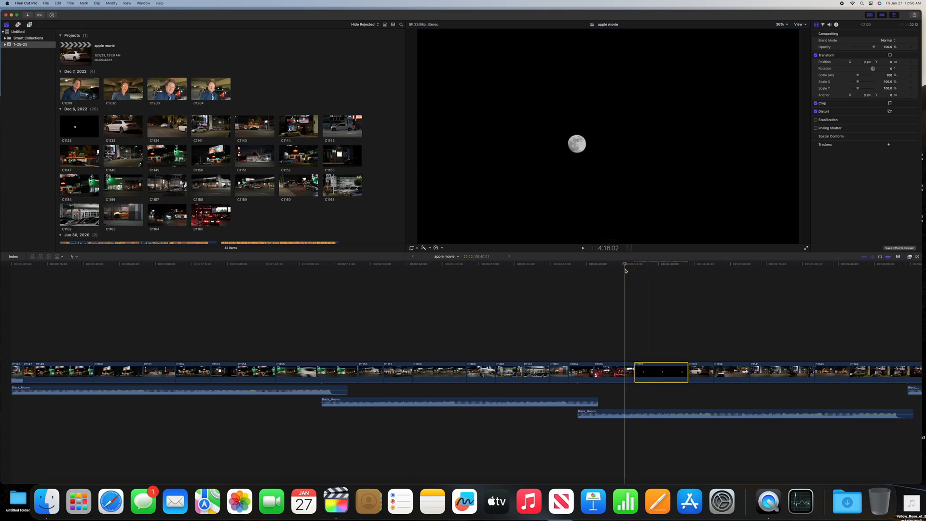
# Step: Preview the moon push-in, then trim the moon clip's end edge slightly earlier and reselect it
pyautogui.press('space')
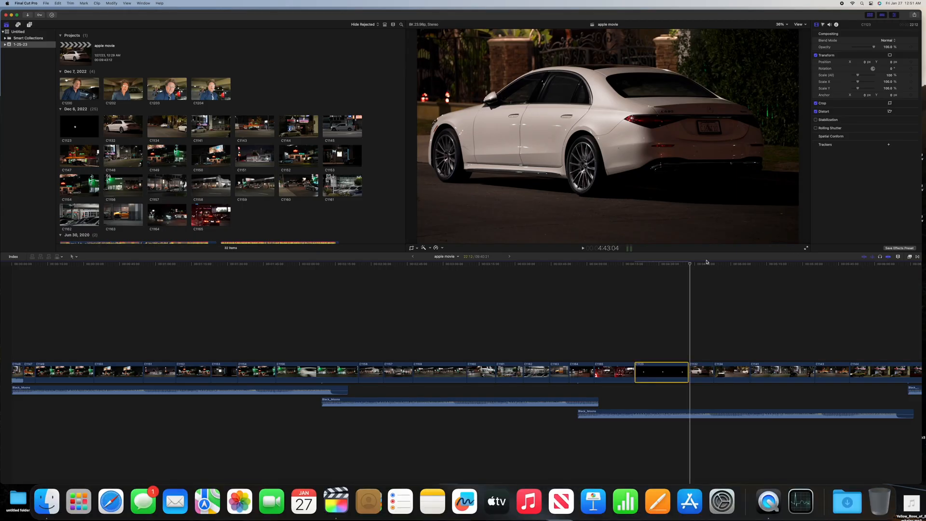
pyautogui.moveTo(689, 264); pyautogui.dragTo(653, 265)
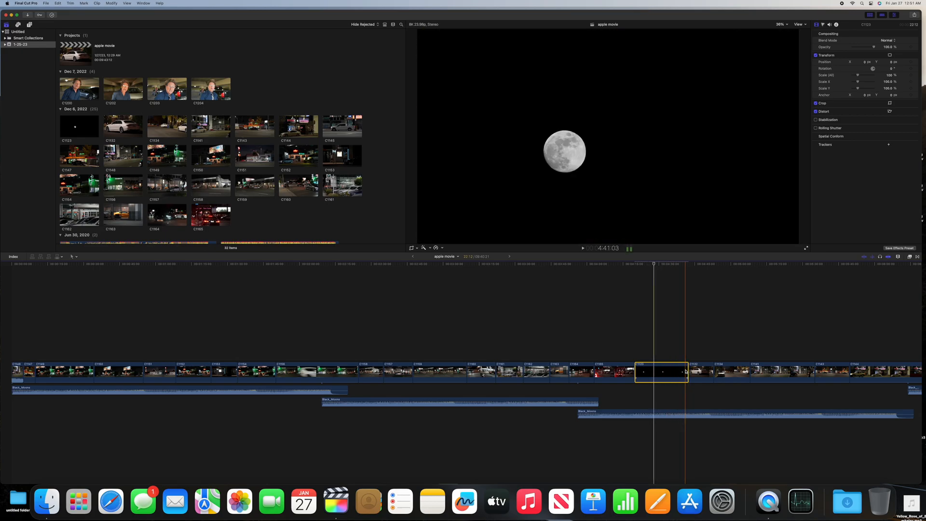
pyautogui.moveTo(686, 371); pyautogui.dragTo(683, 371)
pyautogui.click(662, 369)
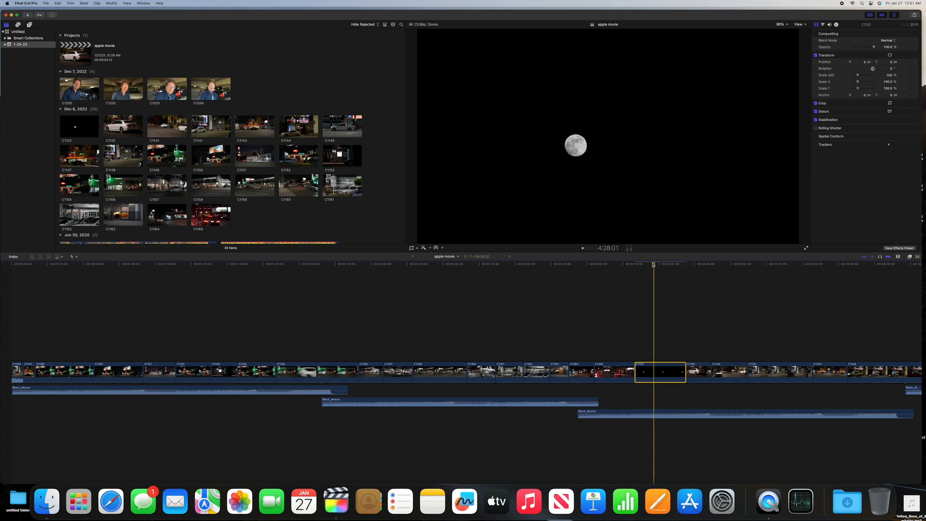
pyautogui.moveTo(653, 265); pyautogui.dragTo(629, 266)
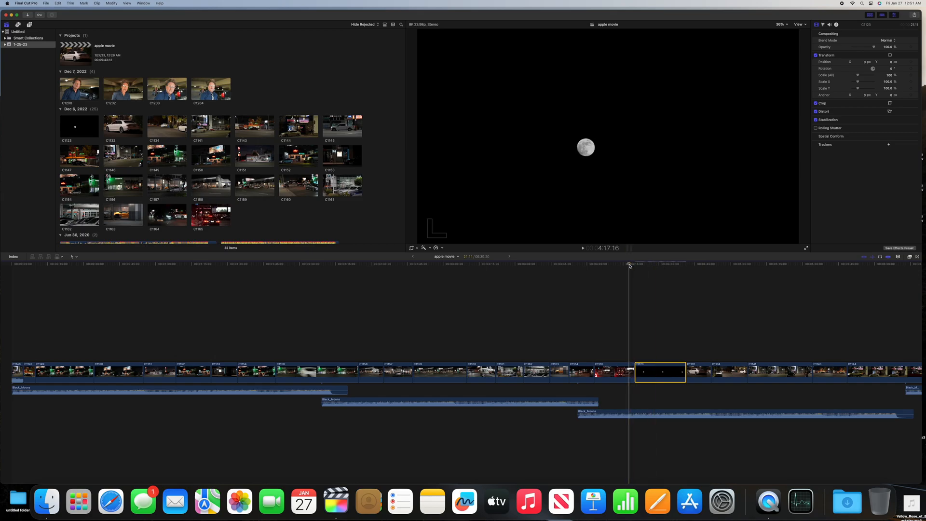
pyautogui.press('space')
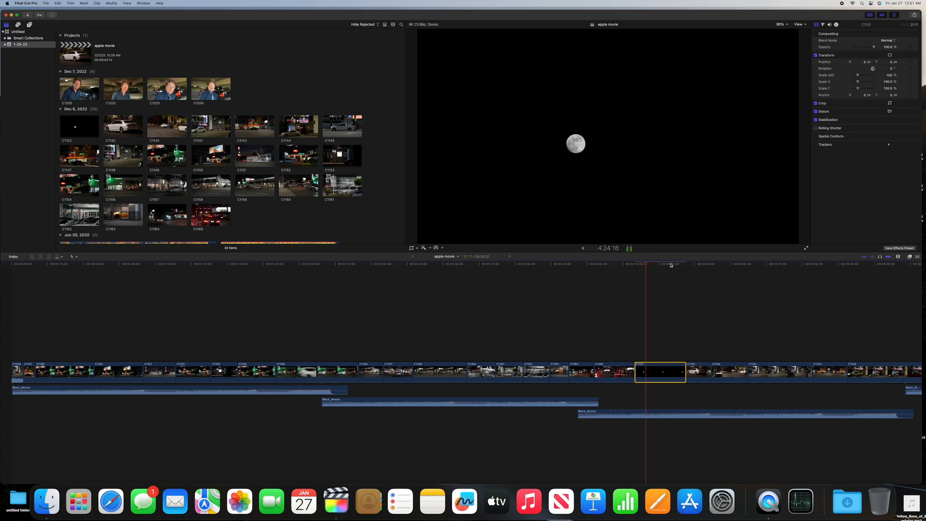
pyautogui.click(805, 248)
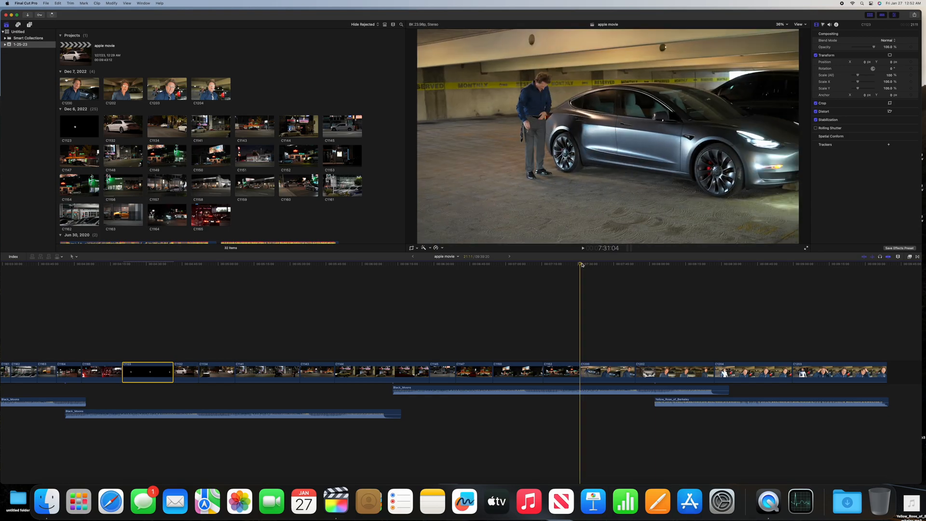
pyautogui.press('space')
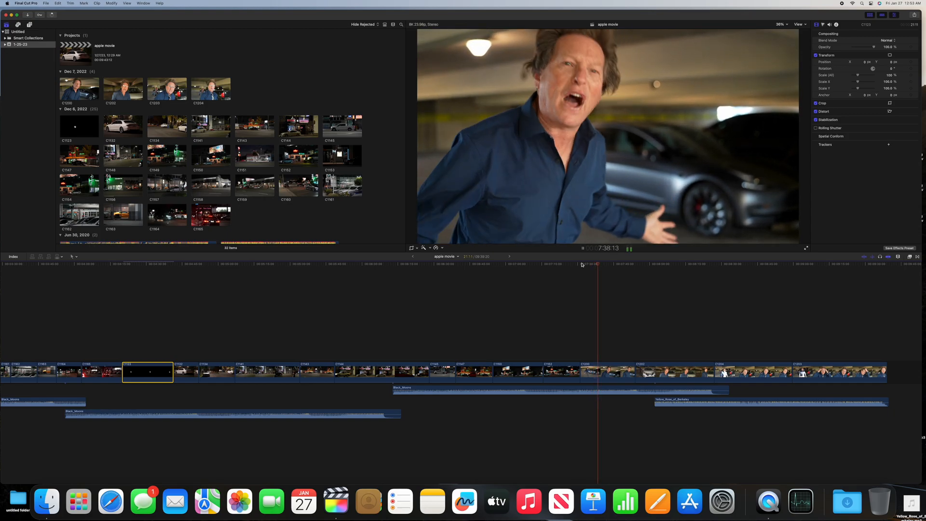
pyautogui.press('space')
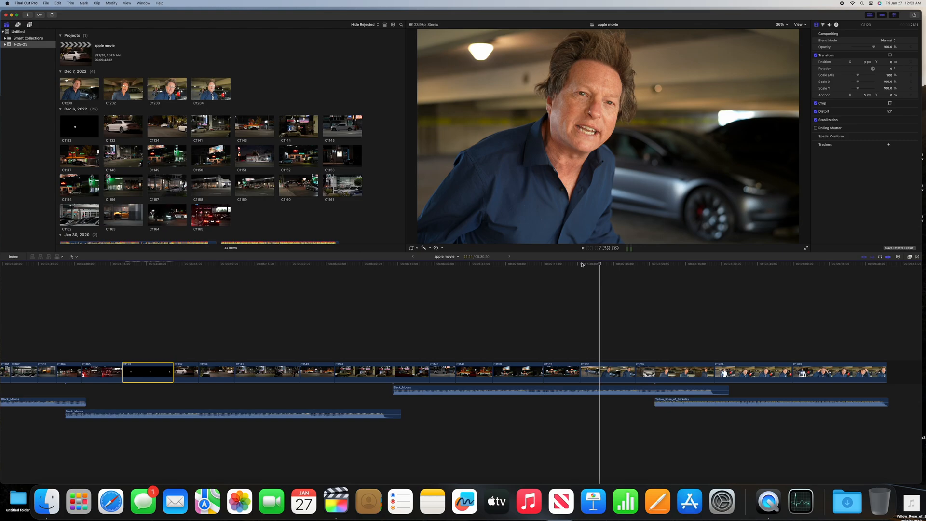
pyautogui.hscroll(-1, 582, 264)
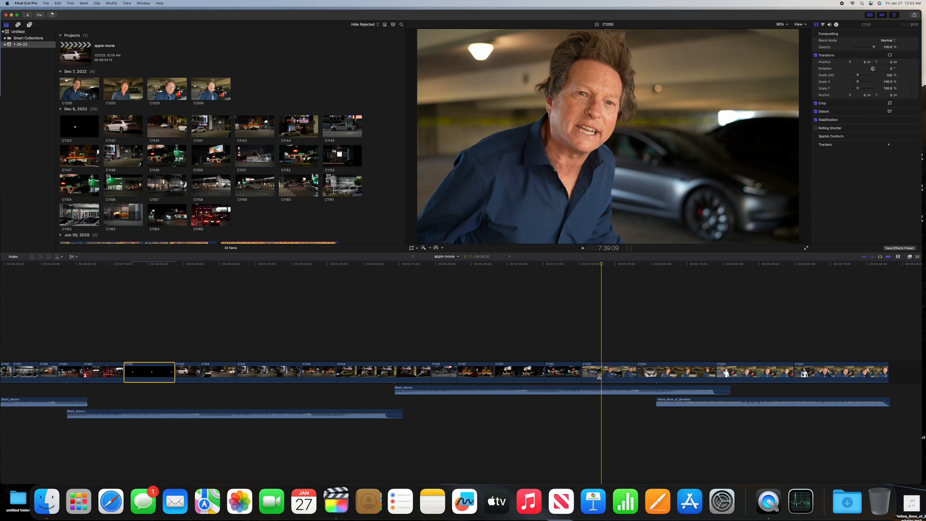
pyautogui.click(601, 326)
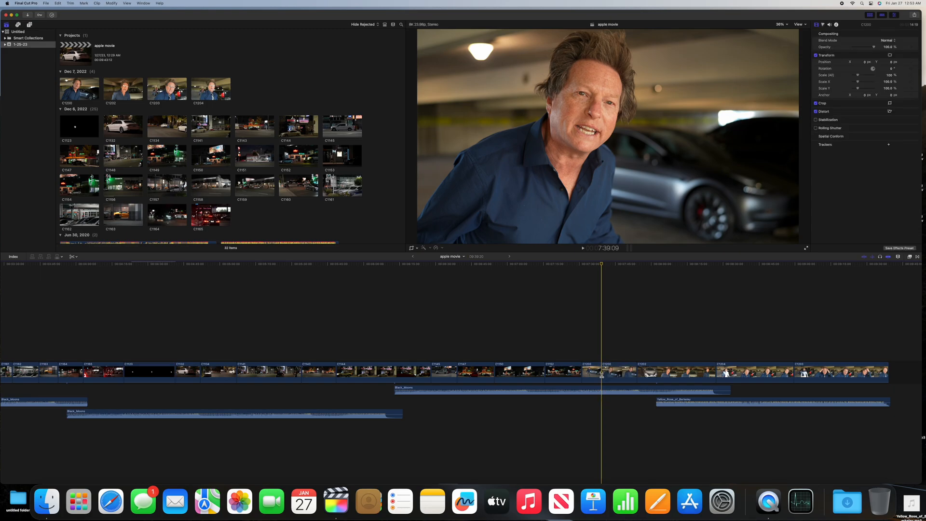
pyautogui.press('space')
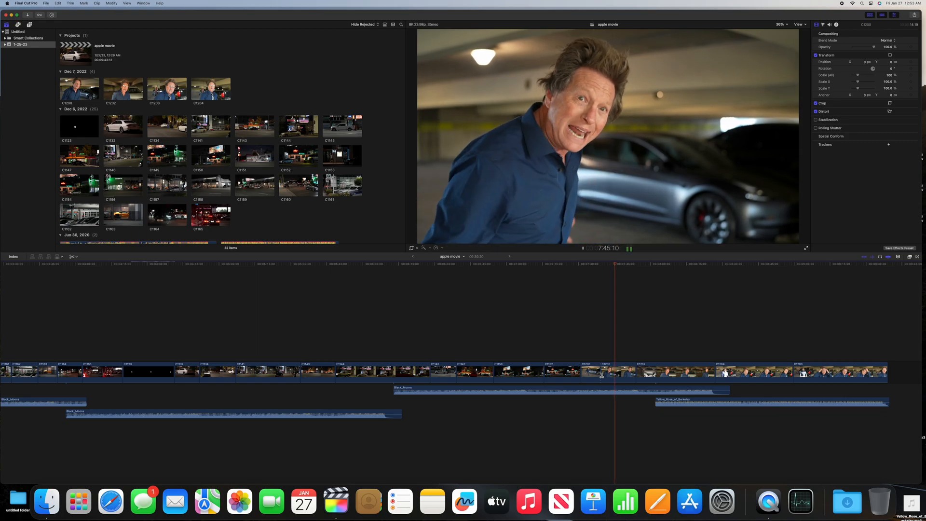
pyautogui.press('space')
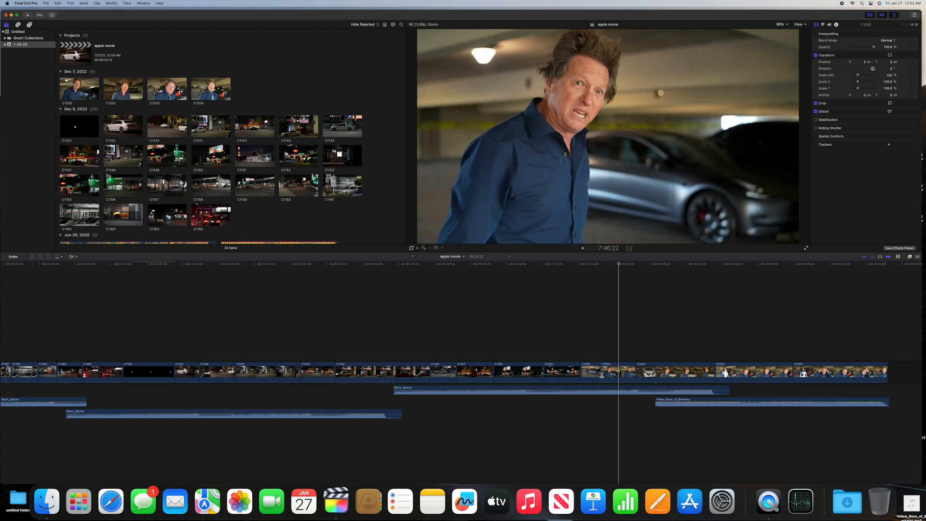
pyautogui.click(726, 372)
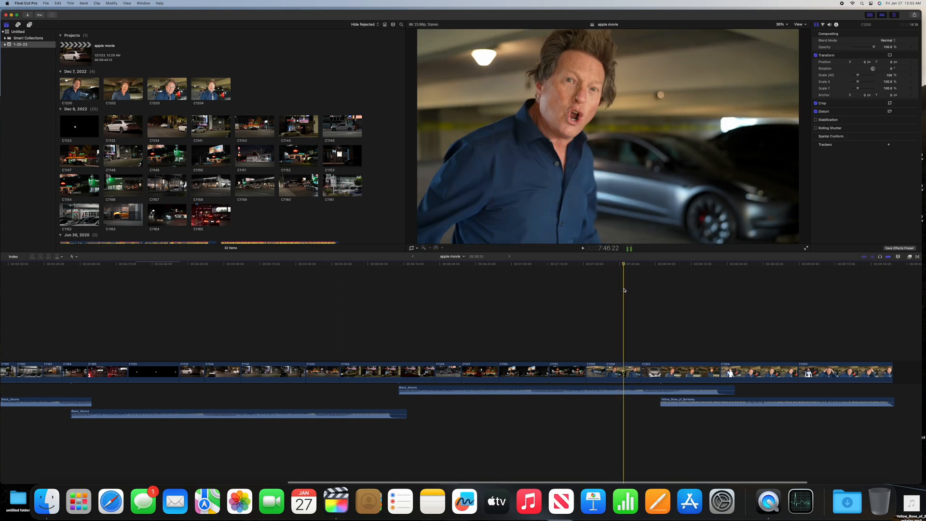
pyautogui.click(618, 310)
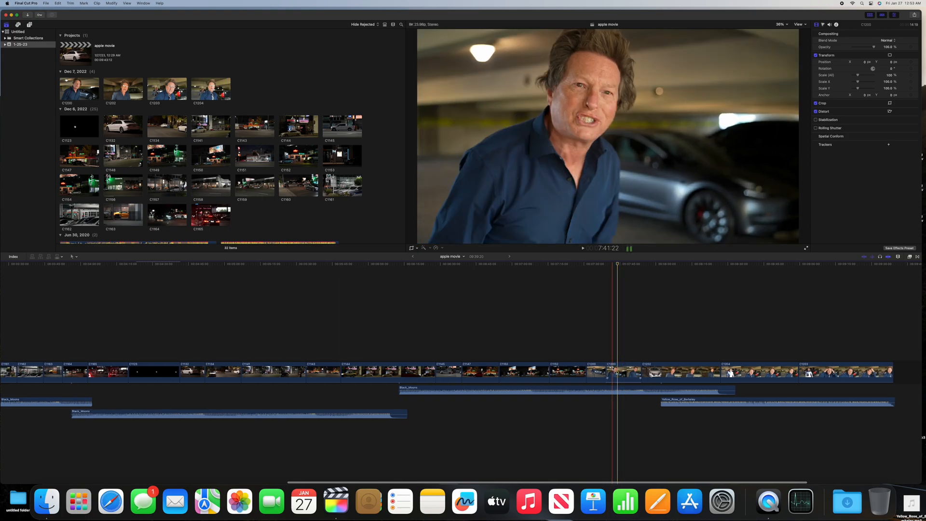
pyautogui.click(619, 266)
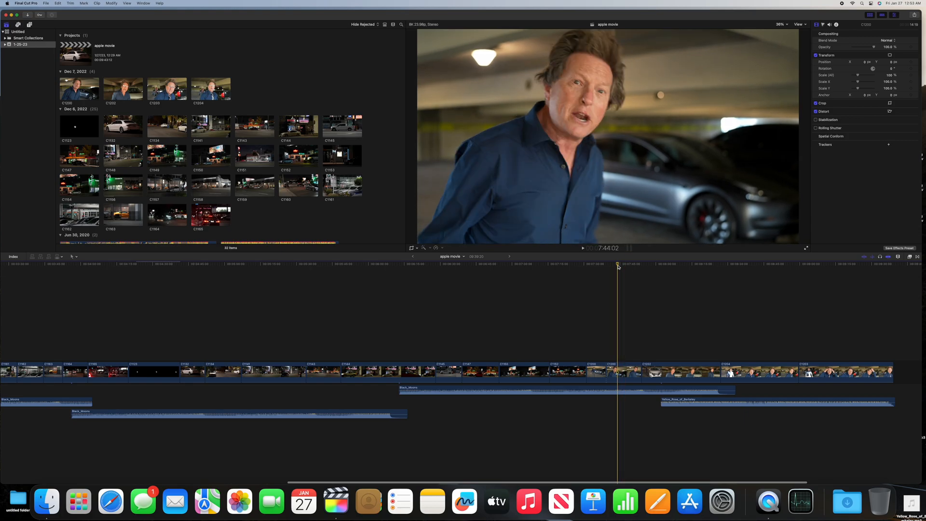
pyautogui.press('space')
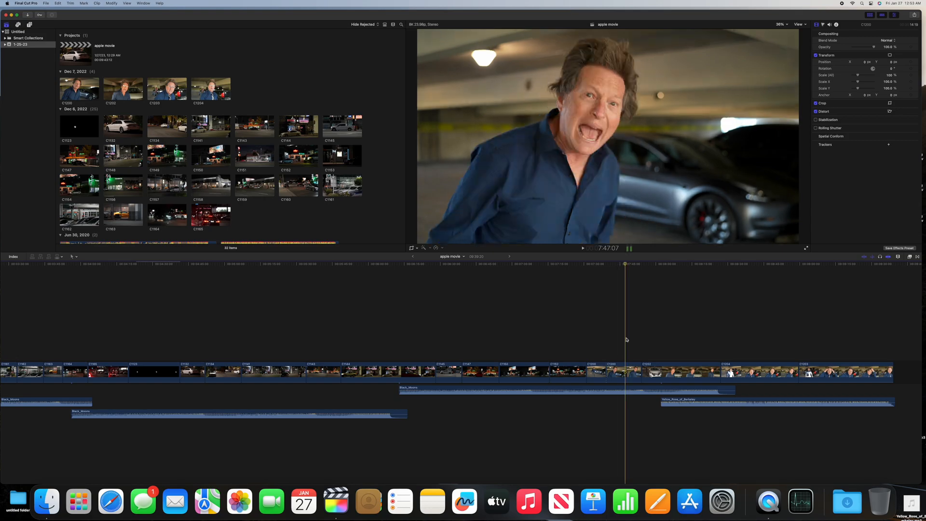
pyautogui.press('space')
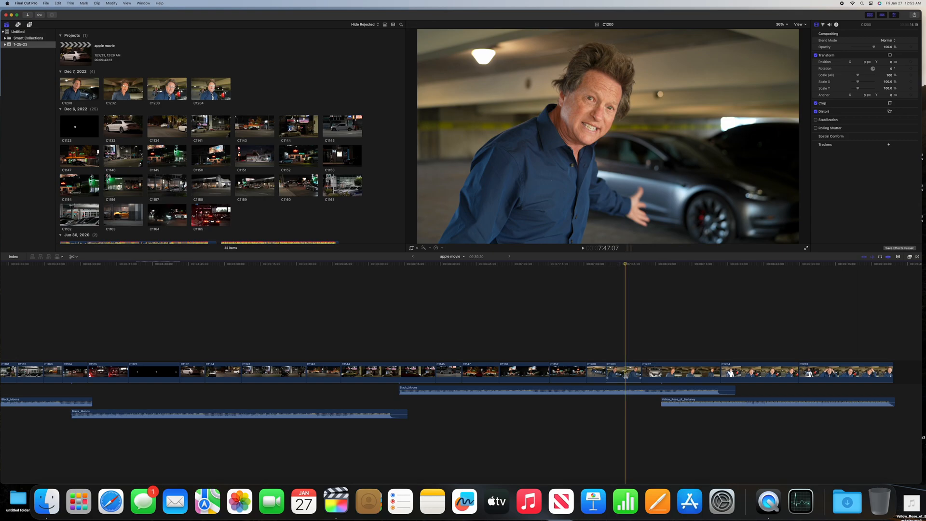
pyautogui.click(625, 373)
pyautogui.click(624, 373)
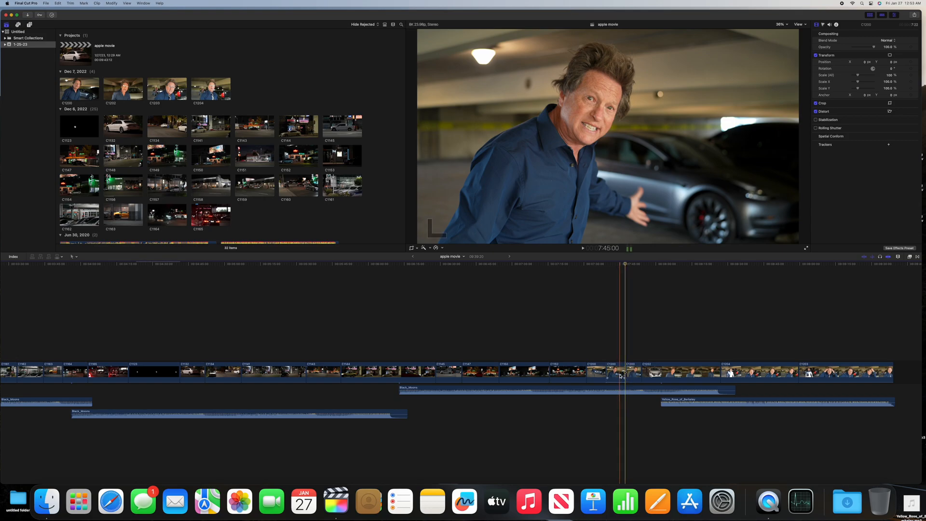
pyautogui.press('space')
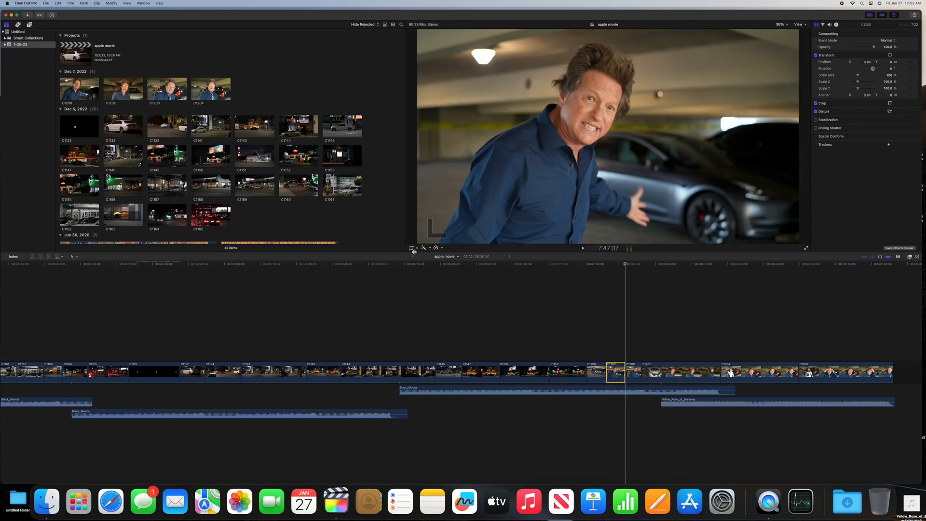
# Step: Crop the parking-garage talking clip in to a tight close-up of the man's face and shoulders
pyautogui.click(416, 250)
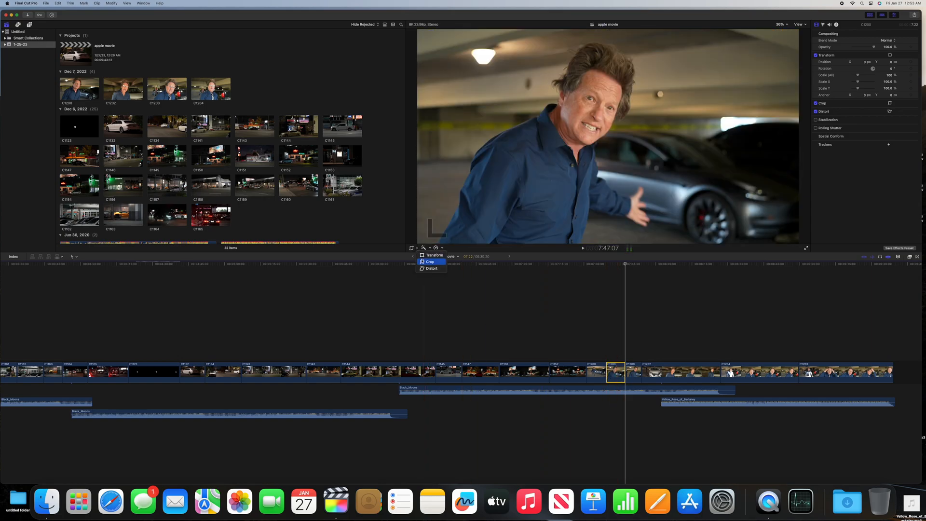
pyautogui.click(421, 260)
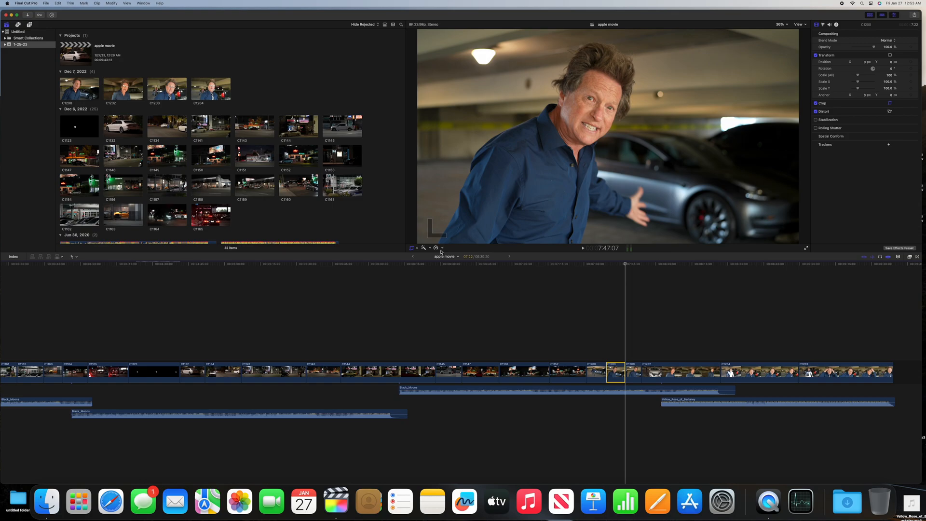
pyautogui.click(621, 265)
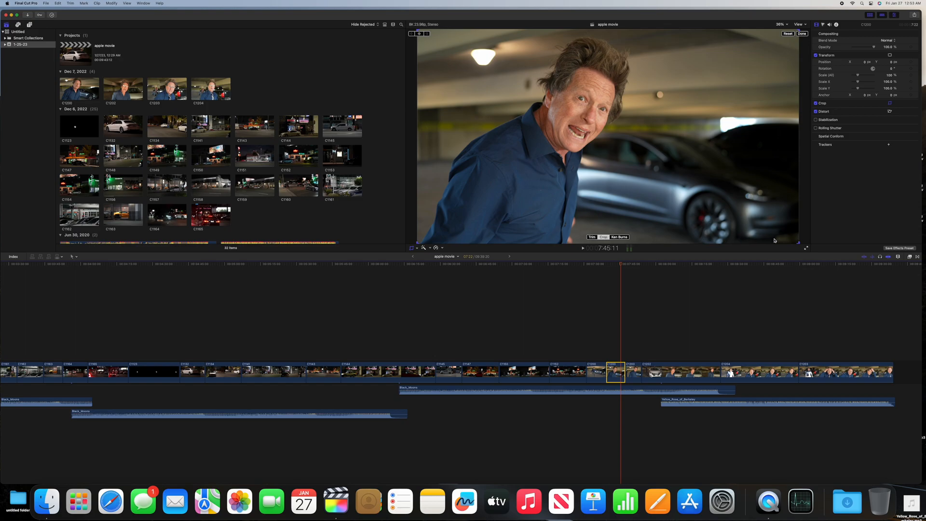
pyautogui.moveTo(797, 243); pyautogui.dragTo(698, 173)
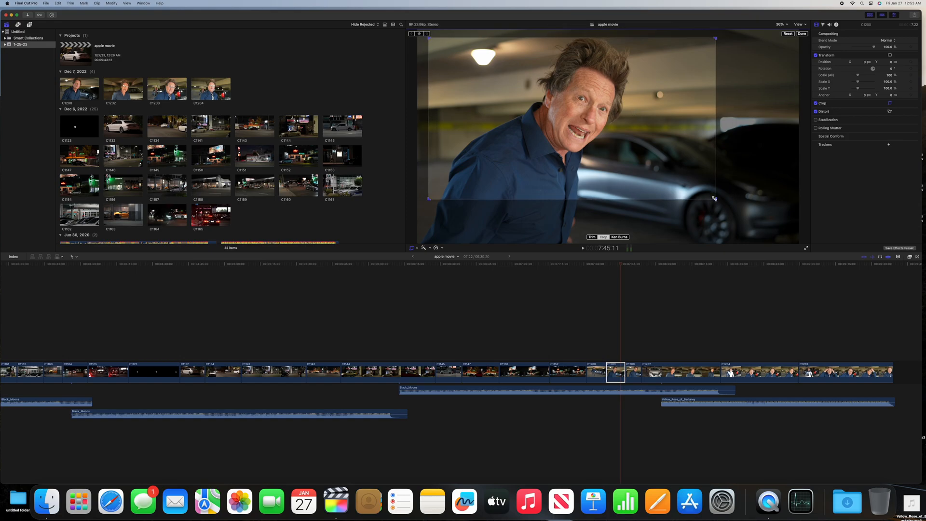
pyautogui.moveTo(714, 198); pyautogui.dragTo(674, 168)
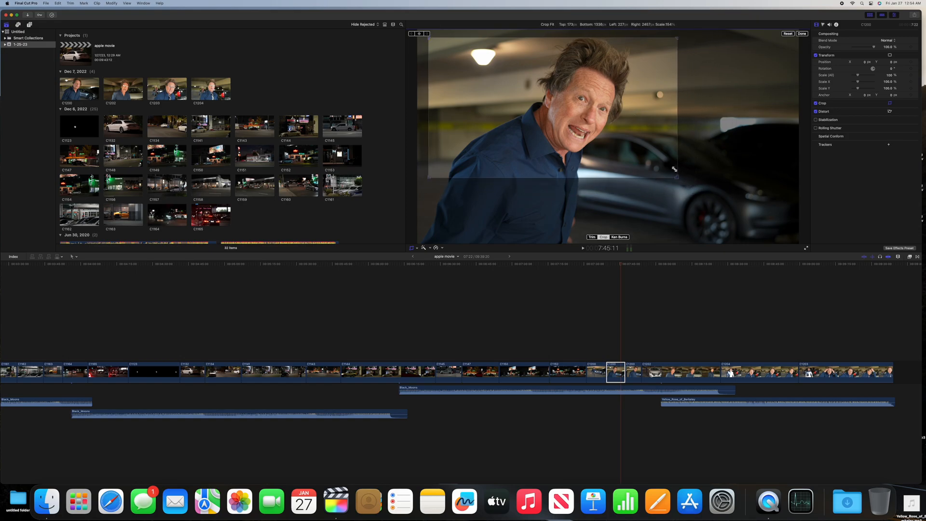
pyautogui.moveTo(674, 169); pyautogui.dragTo(651, 163)
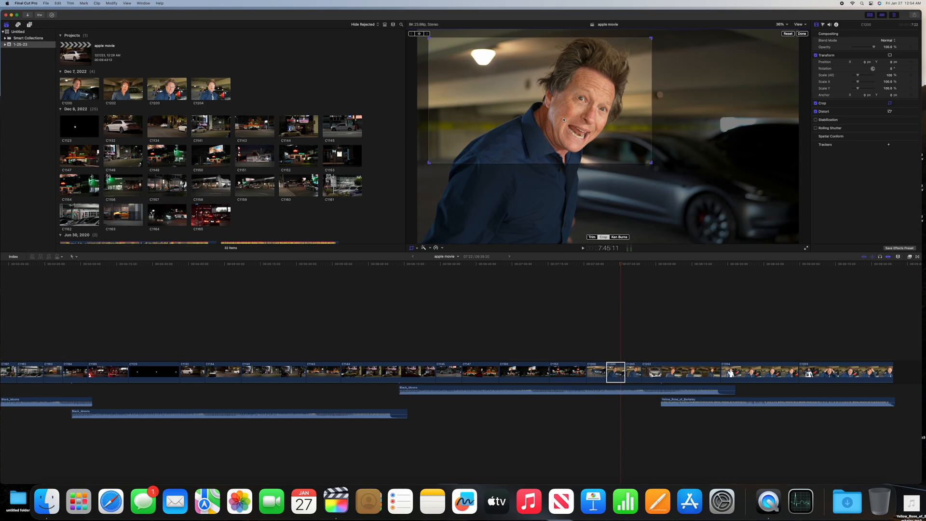
pyautogui.moveTo(563, 120); pyautogui.dragTo(602, 117)
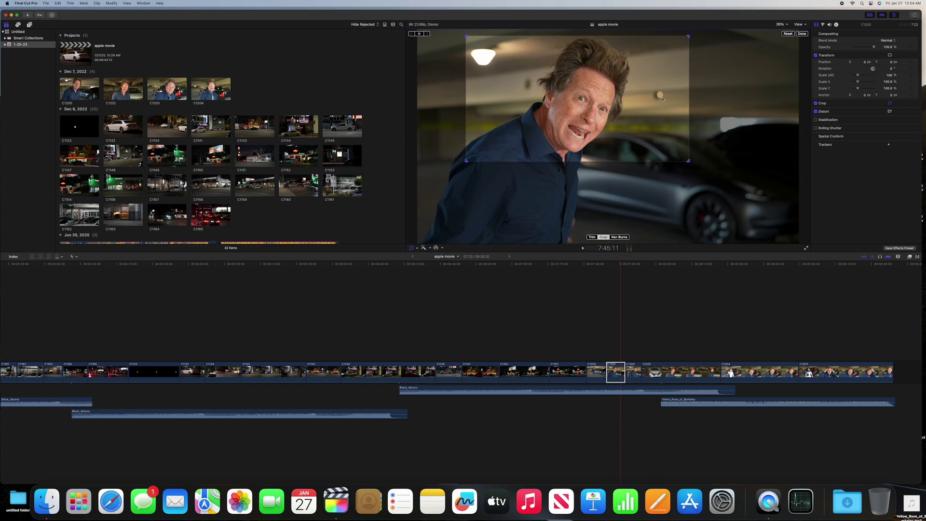
pyautogui.click(802, 34)
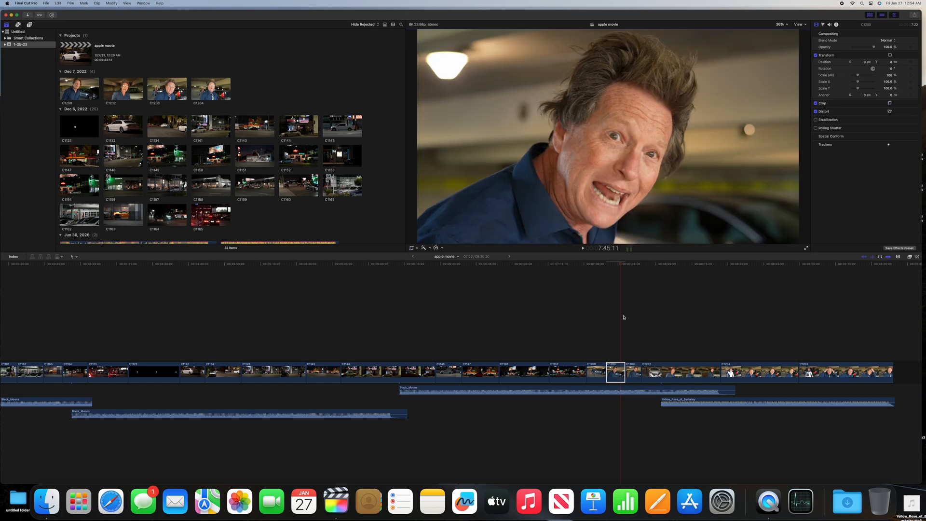
# Step: After a short playback check, trim two edit points before the garage talking shot shorter
pyautogui.click(589, 264)
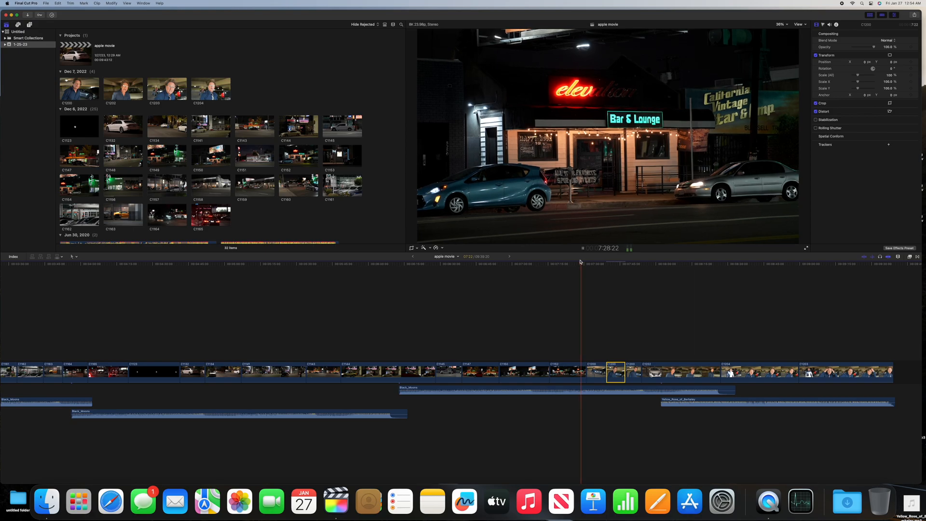
pyautogui.press('space')
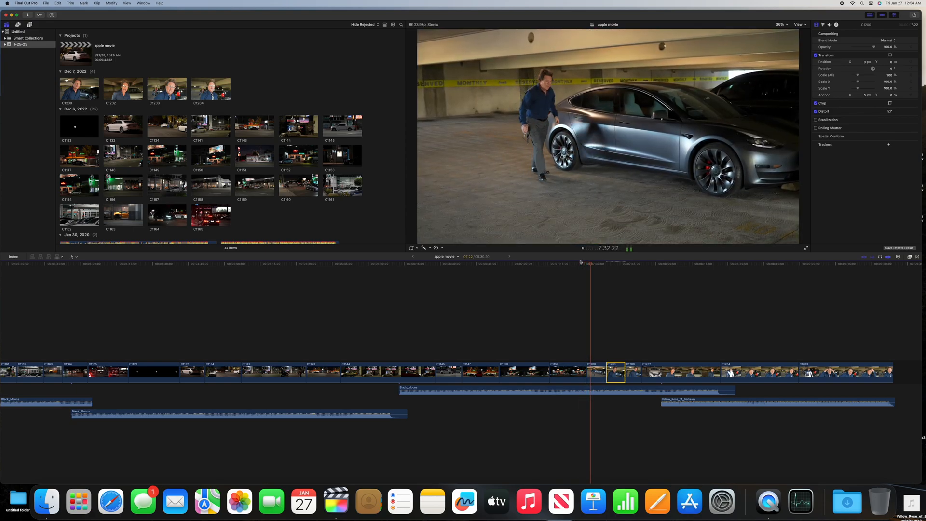
pyautogui.press('space')
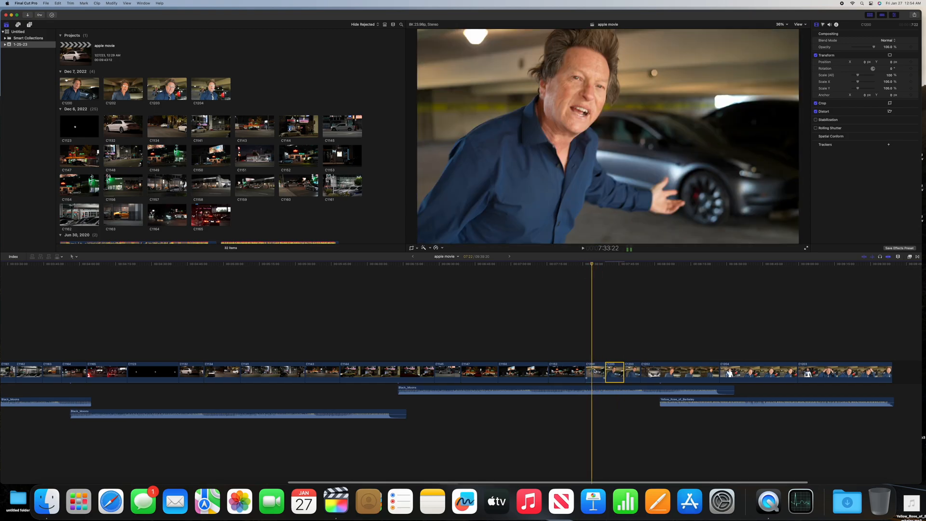
pyautogui.moveTo(614, 371); pyautogui.dragTo(595, 372)
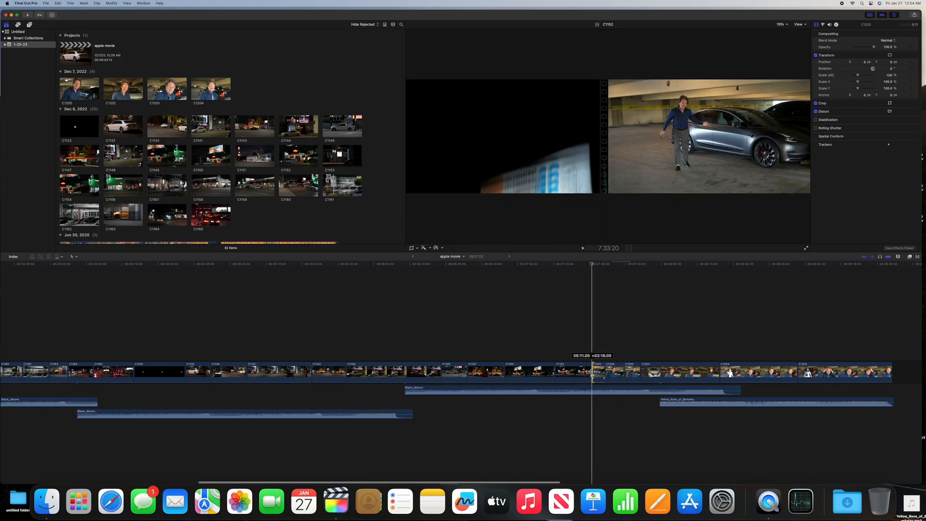
pyautogui.click(571, 370)
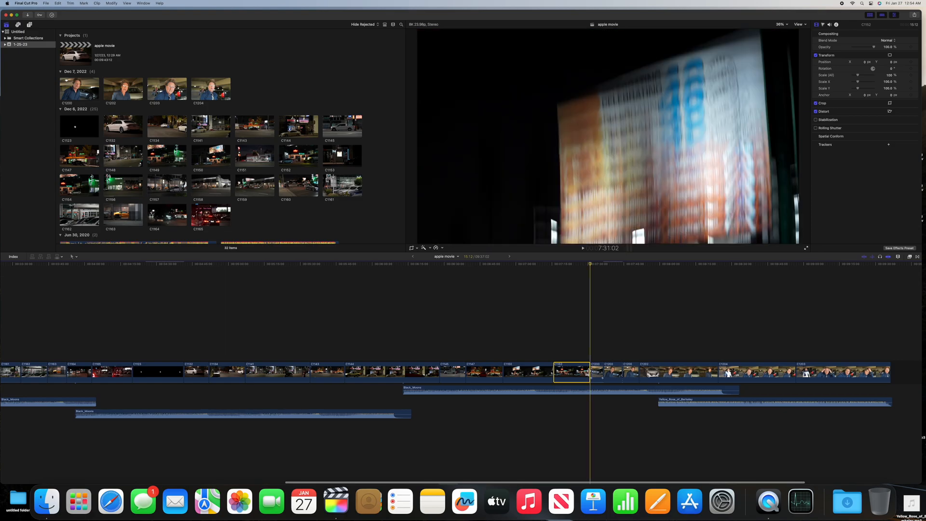
pyautogui.moveTo(593, 372); pyautogui.dragTo(585, 364)
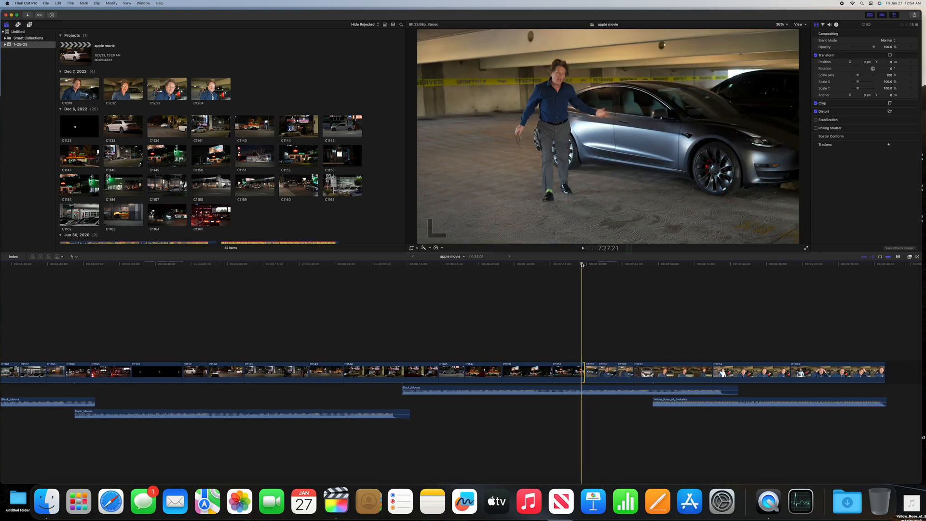
# Step: Play back the trimmed section through to the white SUV shot
pyautogui.click(580, 265)
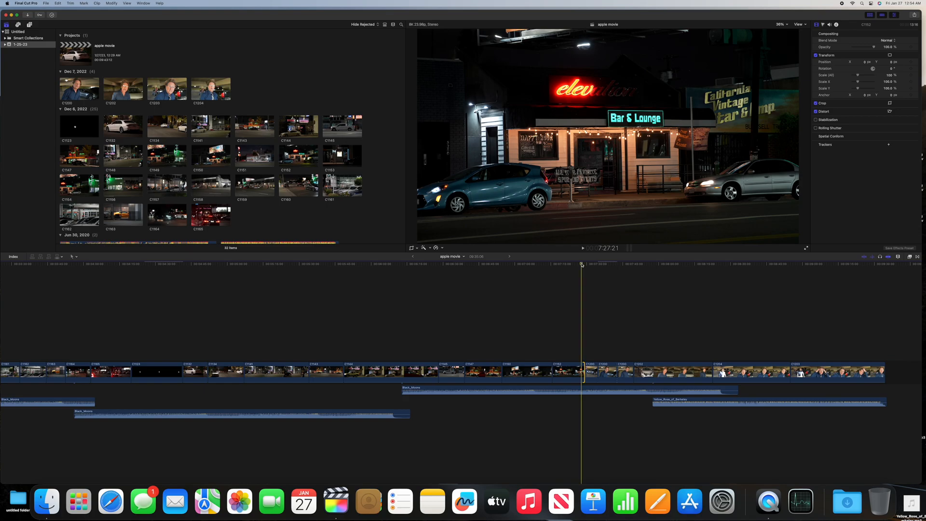
pyautogui.press('space')
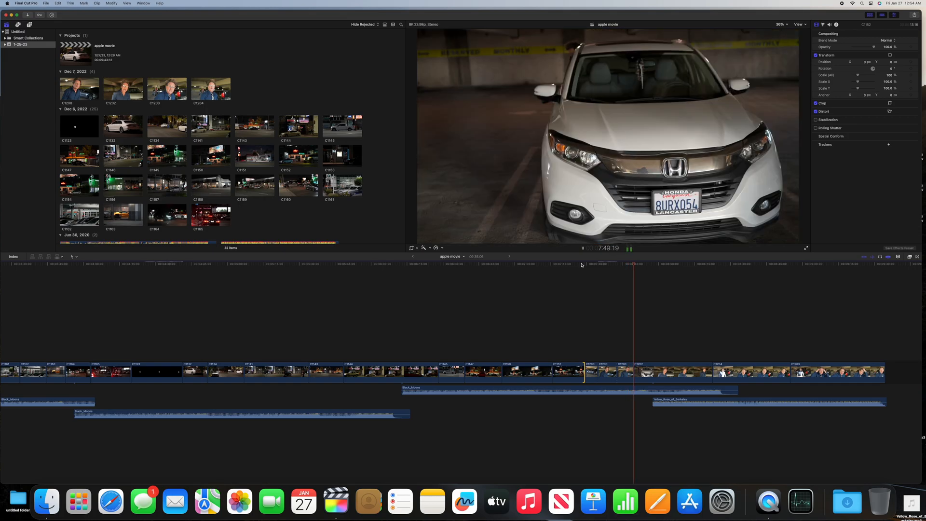
pyautogui.press('space')
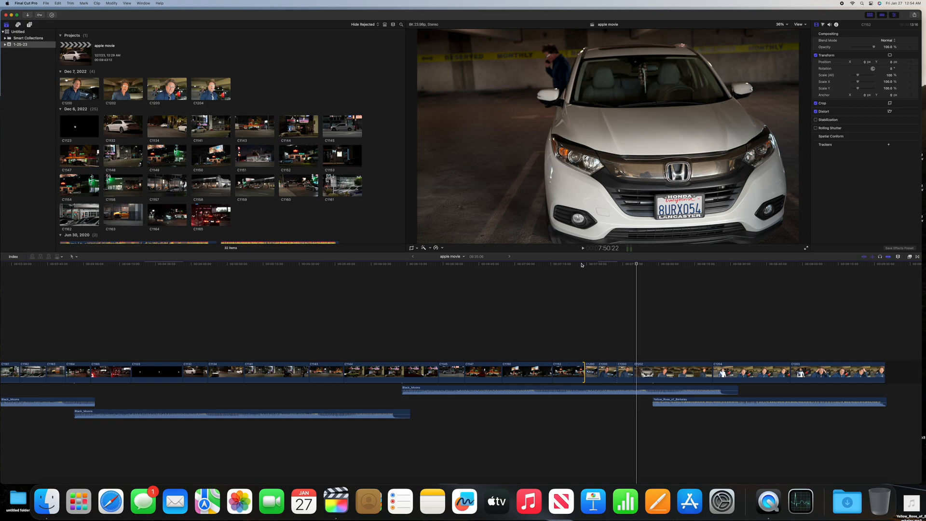
pyautogui.hscroll(1, 581, 265)
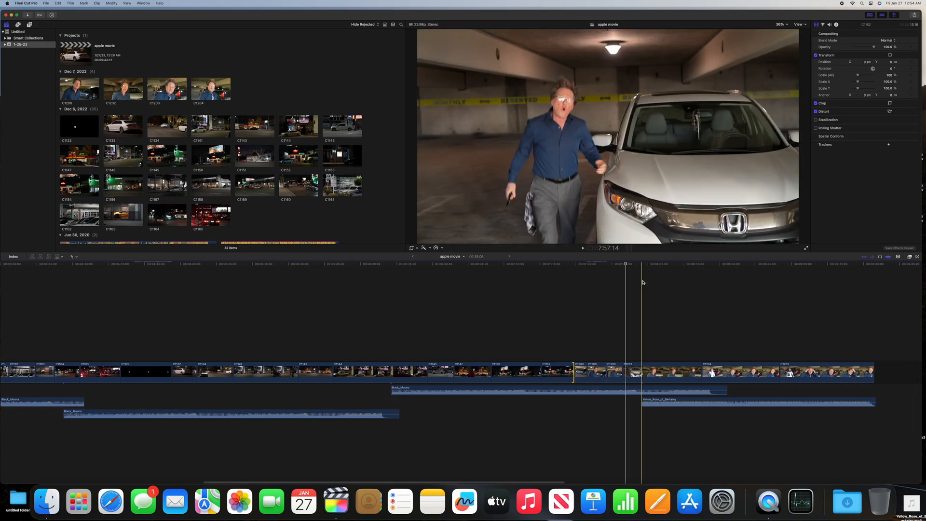
pyautogui.press('space')
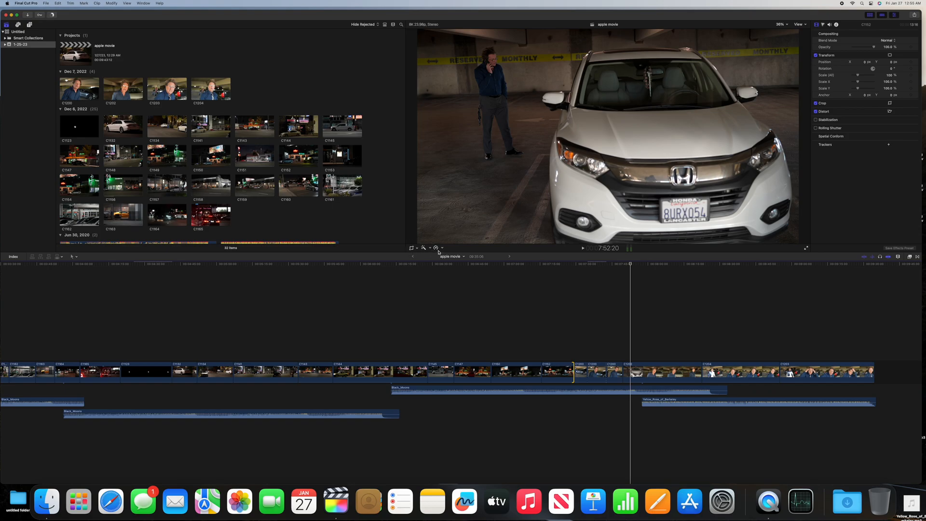
# Step: Select the white SUV clip with Transform controls and rotate it about -1.4° to level it
pyautogui.click(417, 250)
pyautogui.click(661, 371)
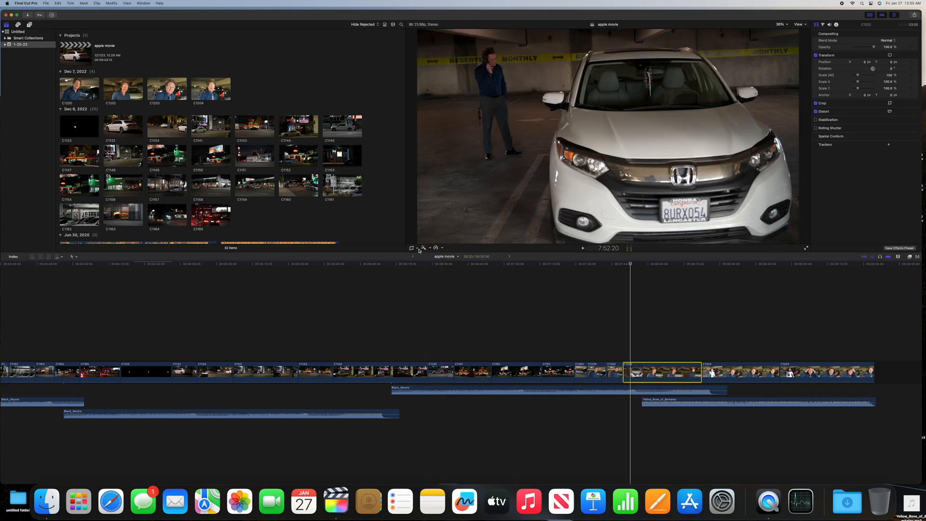
pyautogui.click(419, 249)
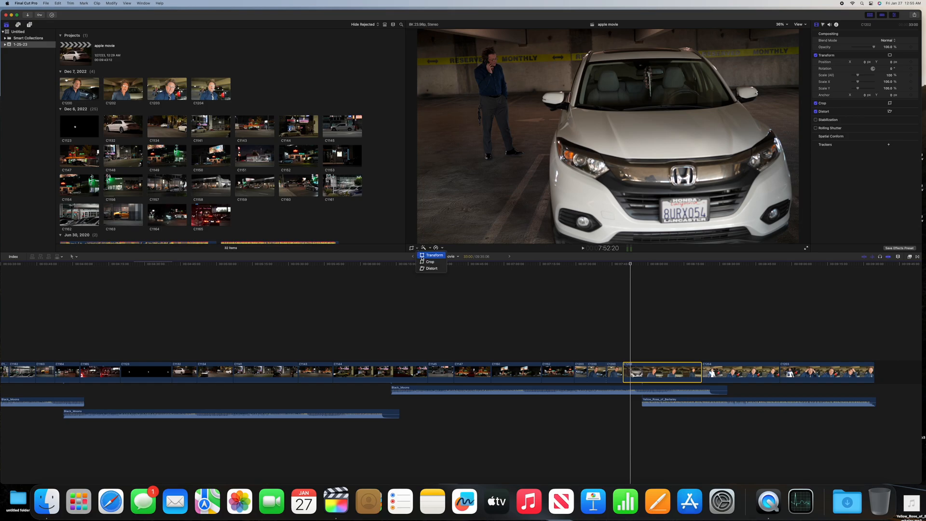
pyautogui.click(423, 255)
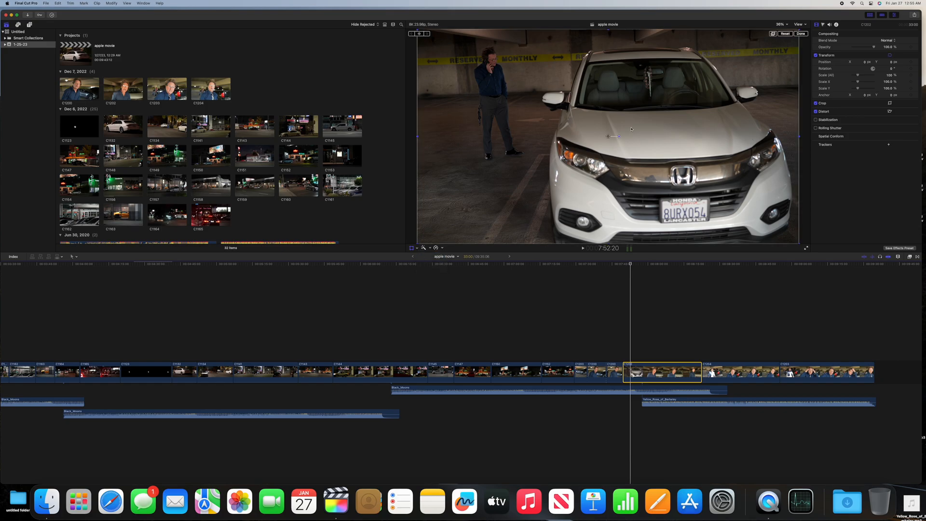
pyautogui.moveTo(618, 136); pyautogui.dragTo(702, 139)
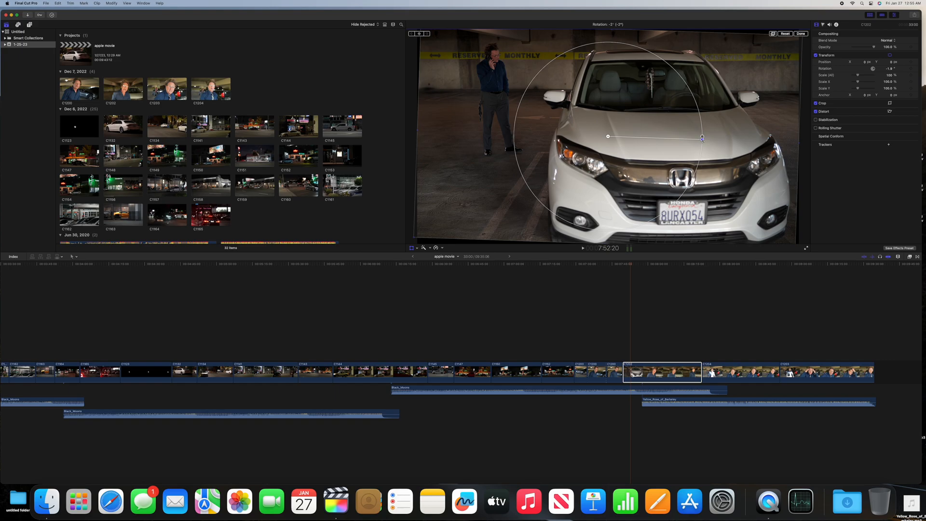
pyautogui.moveTo(701, 139); pyautogui.dragTo(702, 141)
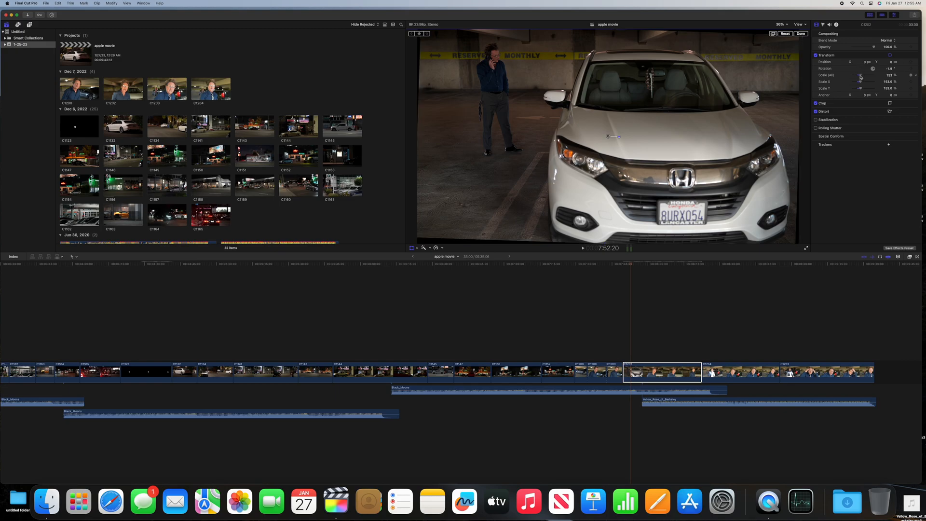
# Step: Scale the SUV clip up to about 106% so no edges show and finish the transform
pyautogui.moveTo(858, 76); pyautogui.dragTo(858, 77)
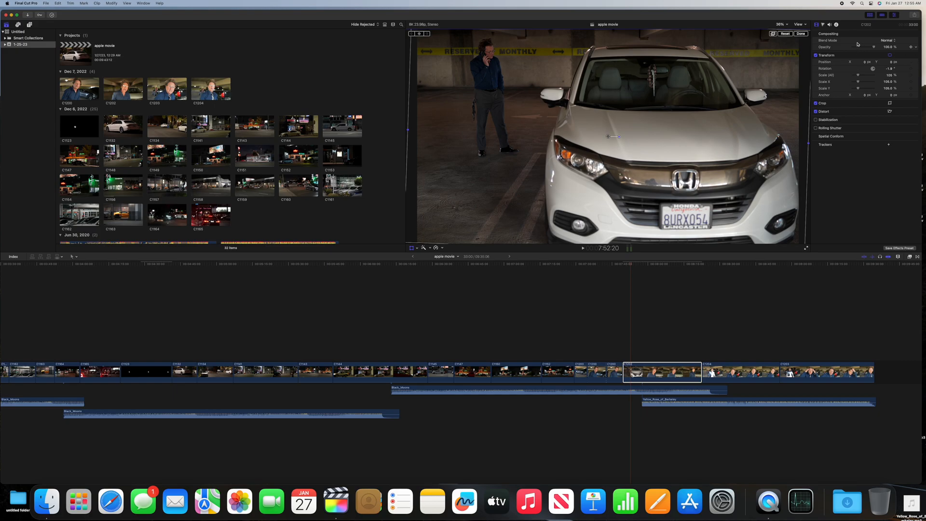
pyautogui.click(804, 36)
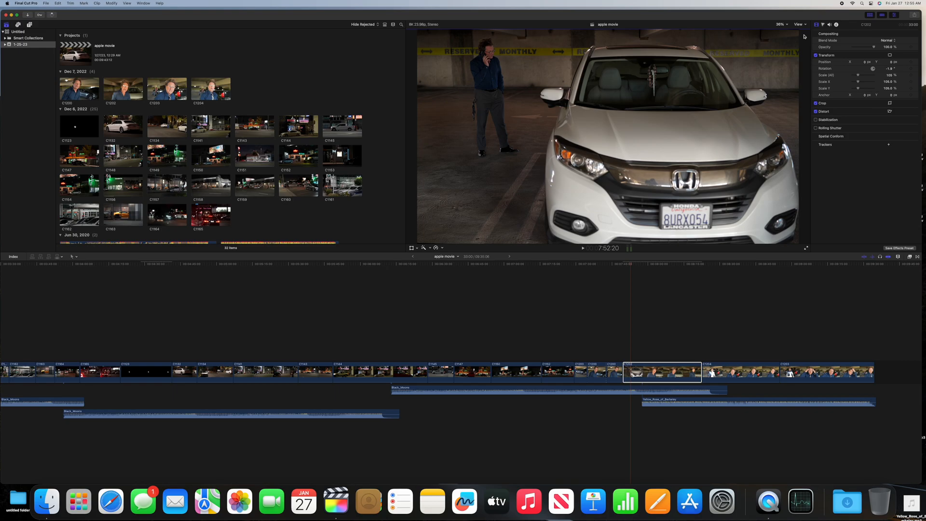
pyautogui.click(632, 266)
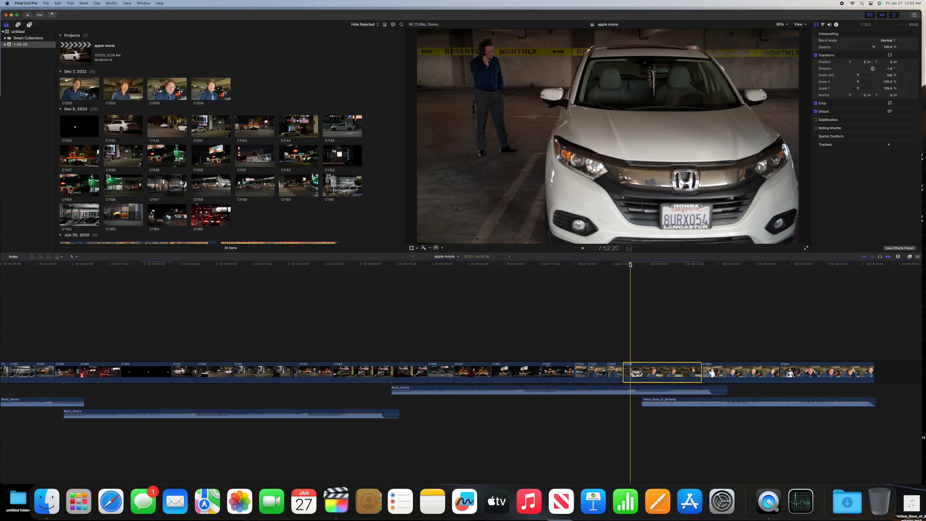
pyautogui.click(620, 265)
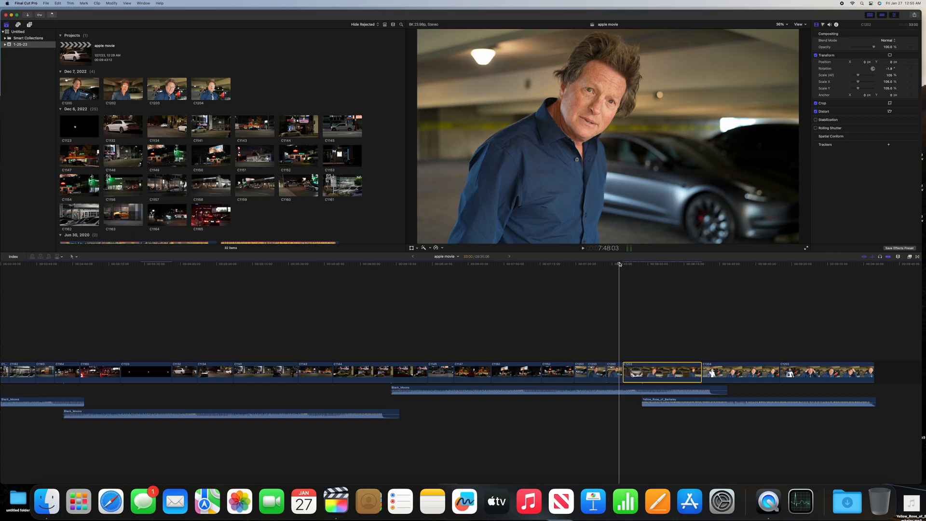